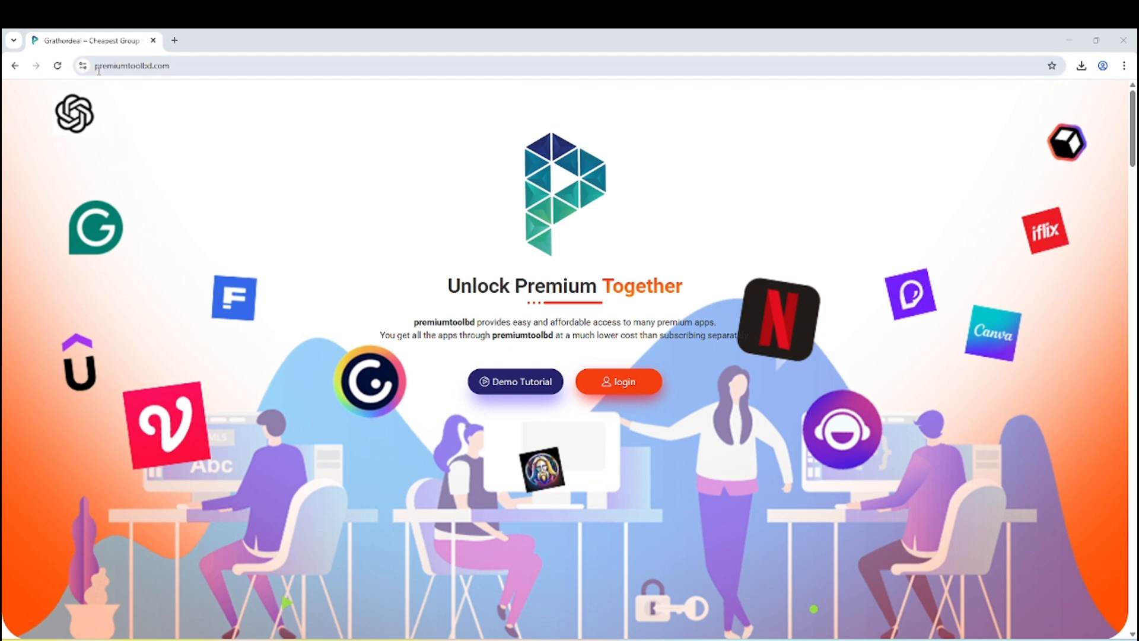
Go from the premiumtoolbd home page to the member login page at app.premiumtoolbd.com/member.
{"action": "left_click", "coordinate": [185, 63]}
{"action": "left_click", "coordinate": [358, 154]}
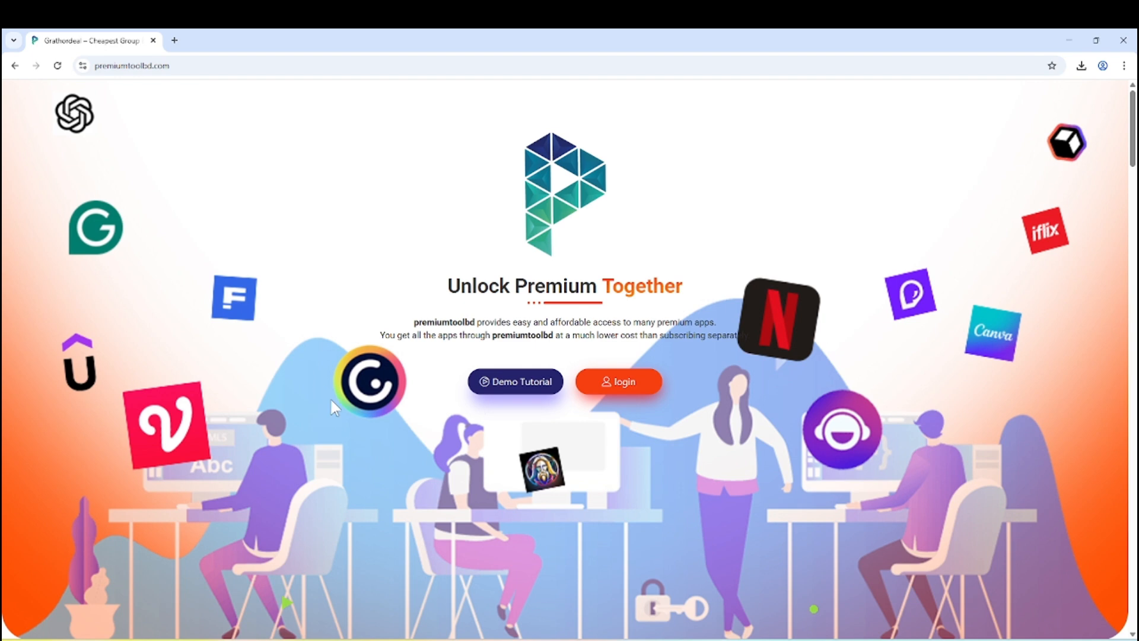
{"action": "left_click", "coordinate": [607, 385]}
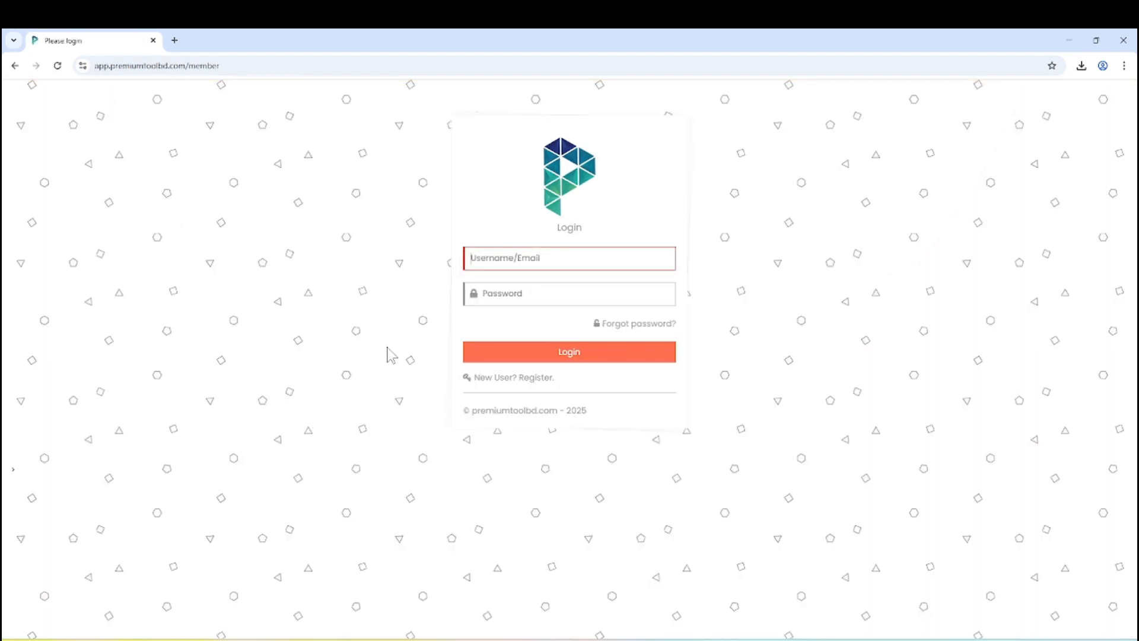
Log in with the account username and password, then dismiss Chrome's password warning and save prompt.
{"action": "left_click", "coordinate": [520, 259]}
{"action": "type", "text": "ra"}
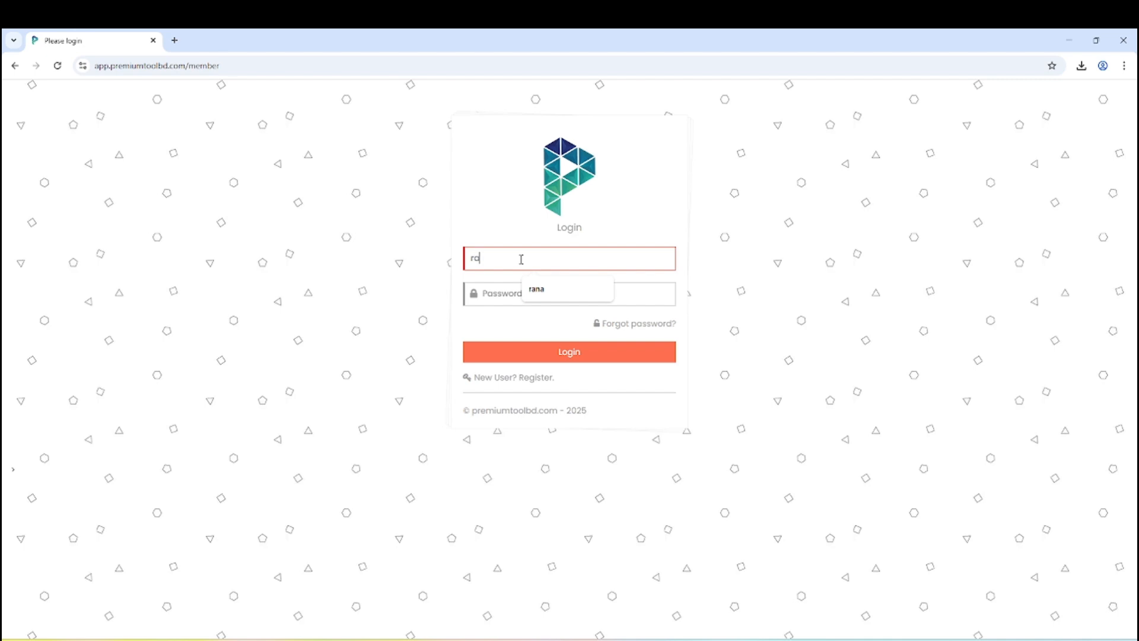
{"action": "type", "text": "na"}
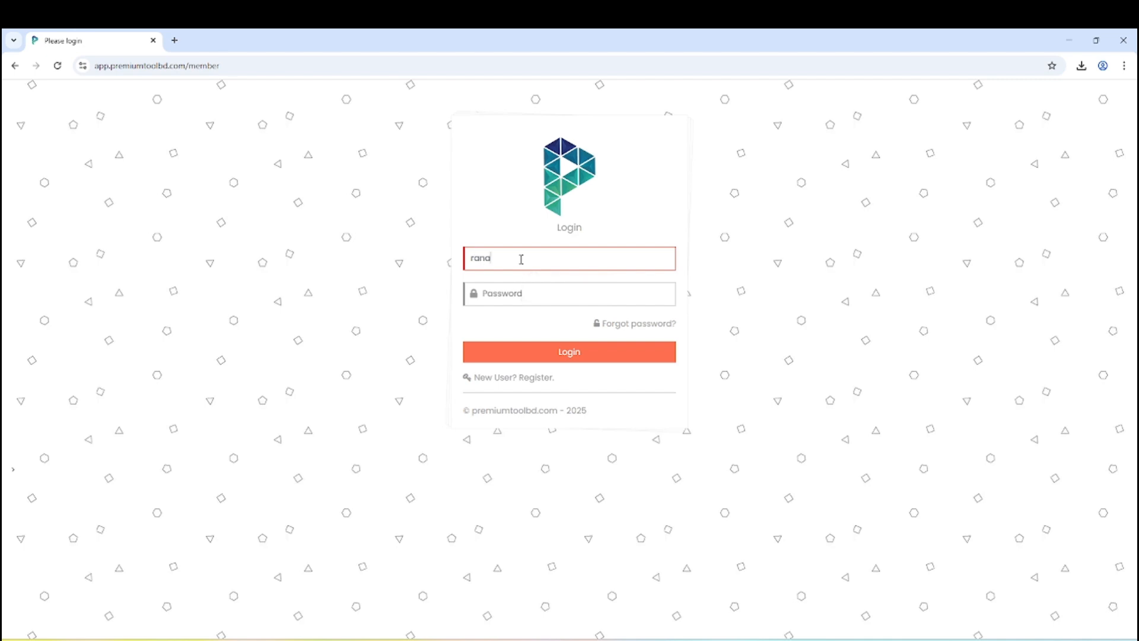
{"action": "left_click", "coordinate": [504, 293]}
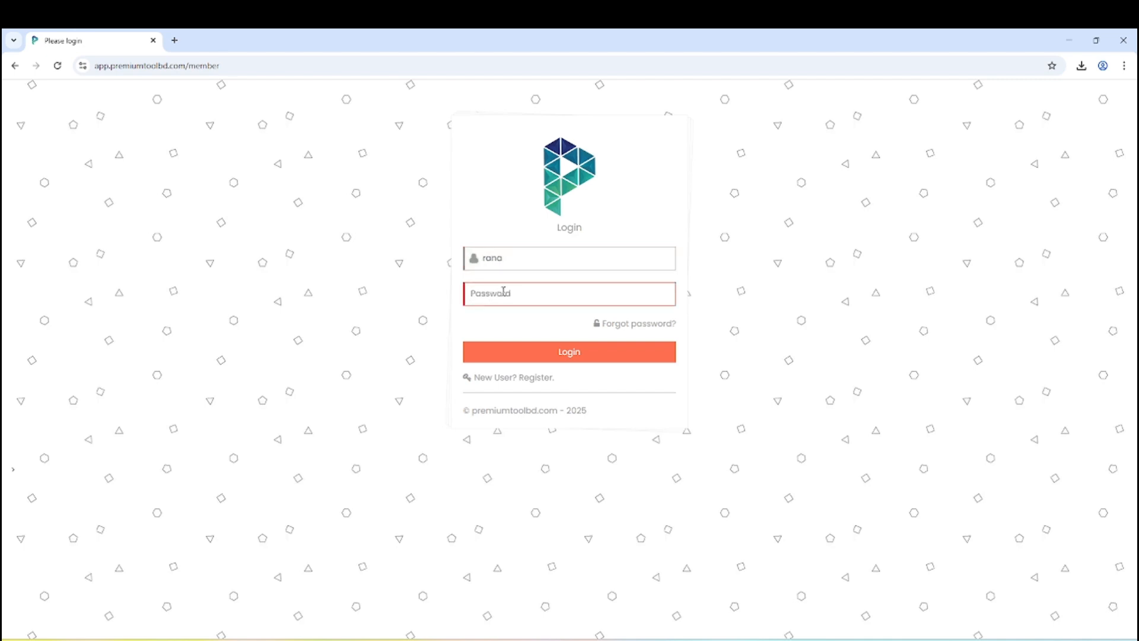
{"action": "type", "text": "••"}
{"action": "left_click", "coordinate": [512, 357]}
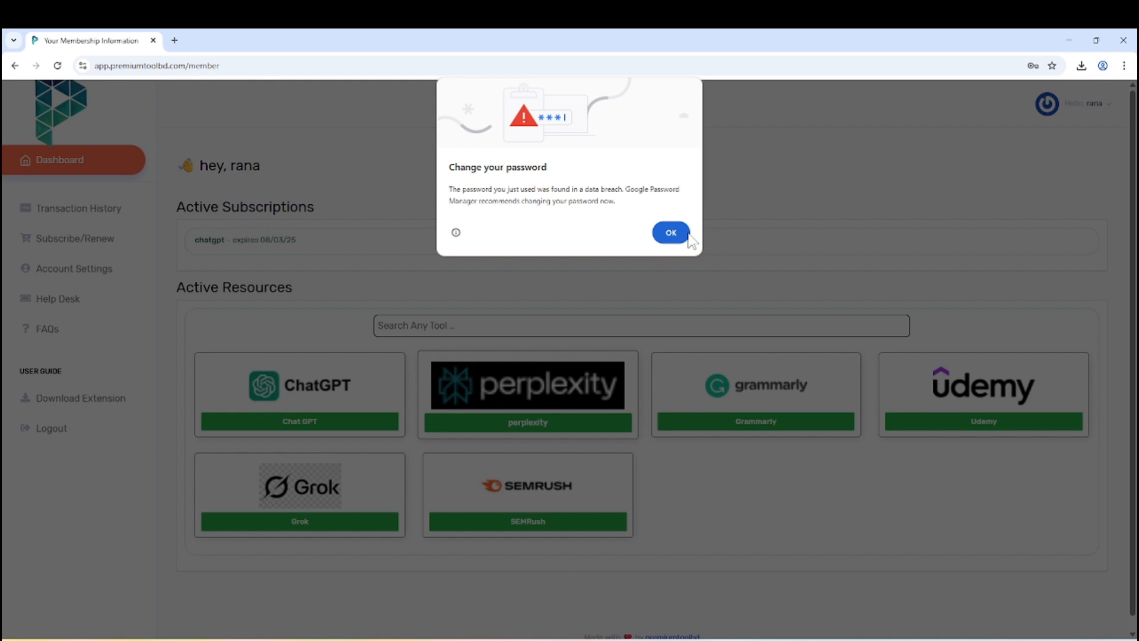
{"action": "left_click", "coordinate": [669, 232]}
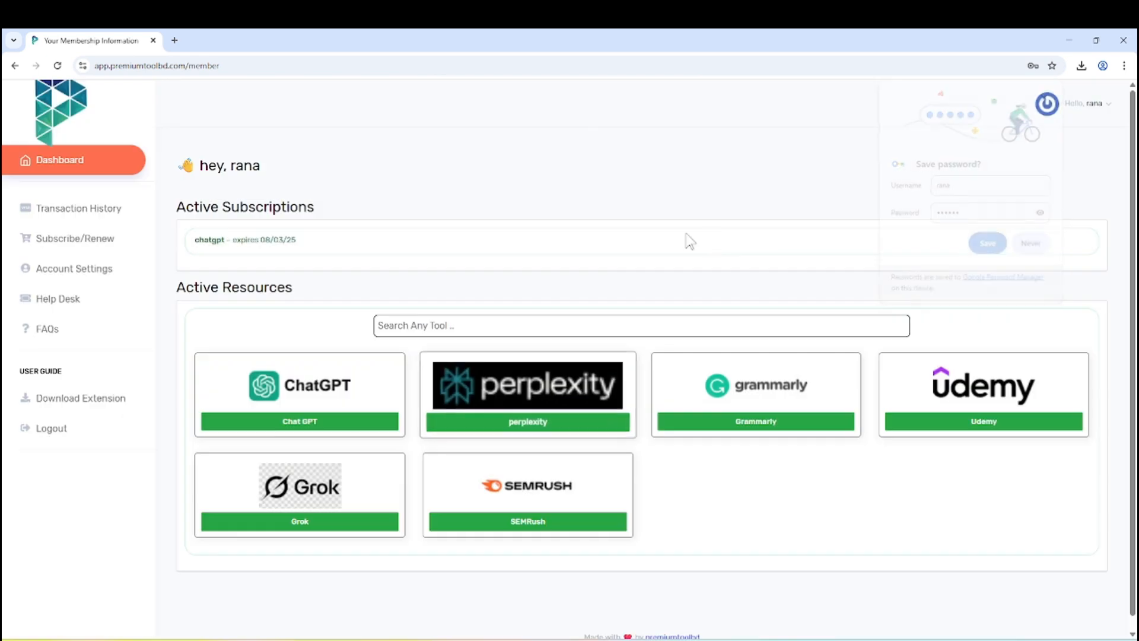
{"action": "left_click", "coordinate": [1046, 96]}
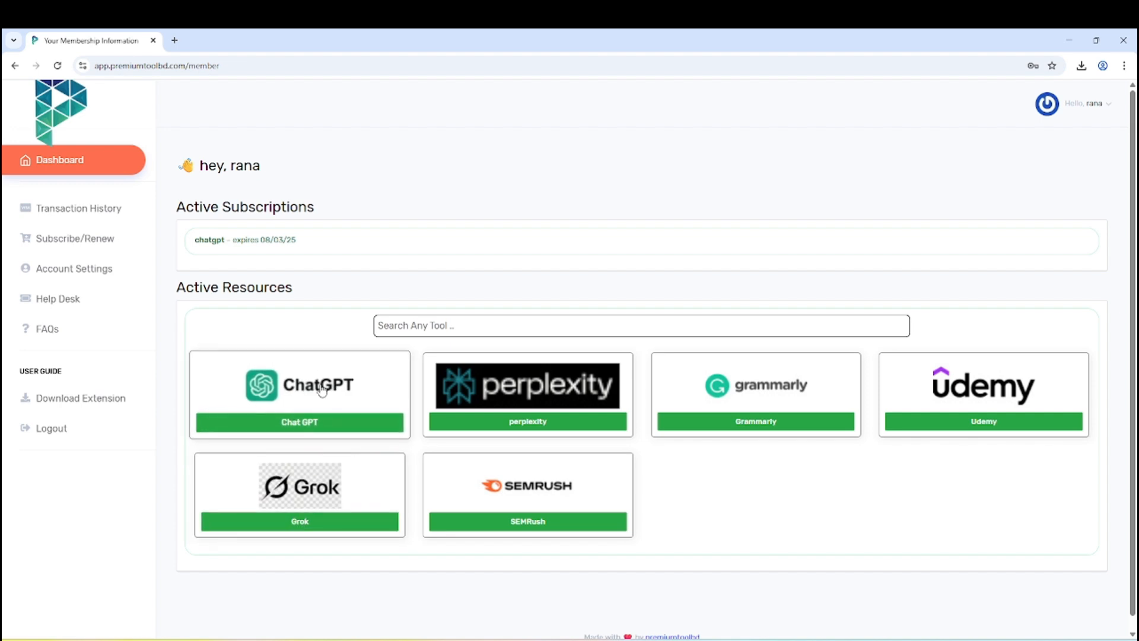
Download Extension 1 and 2 from the Chat GPT tool page and show the zips in Downloads.
{"action": "left_click", "coordinate": [319, 424]}
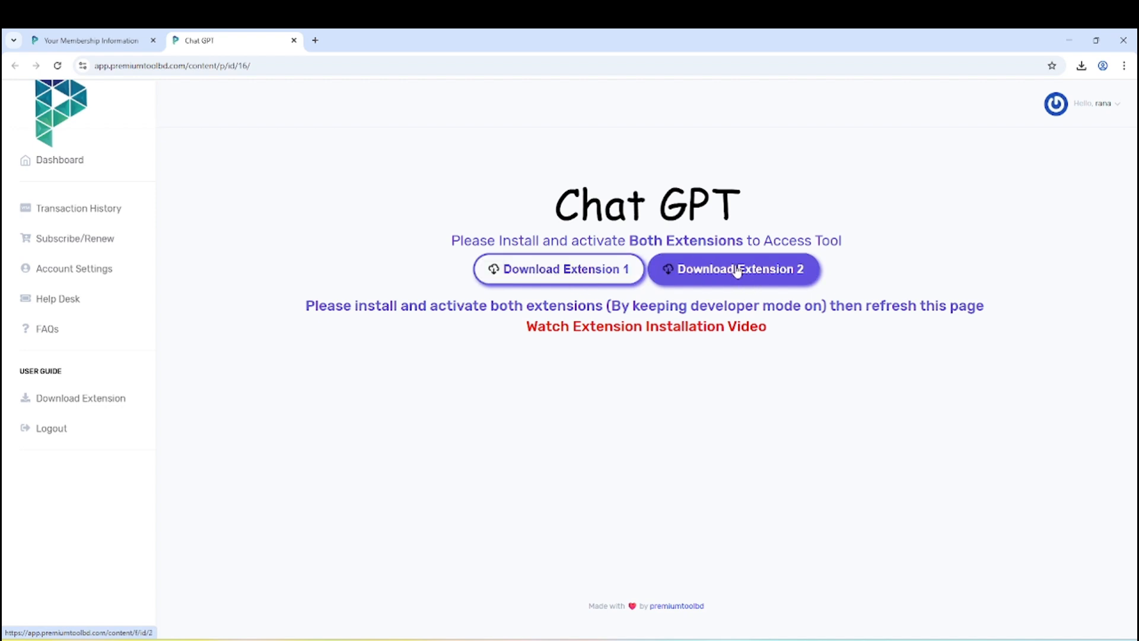
{"action": "left_click", "coordinate": [551, 272]}
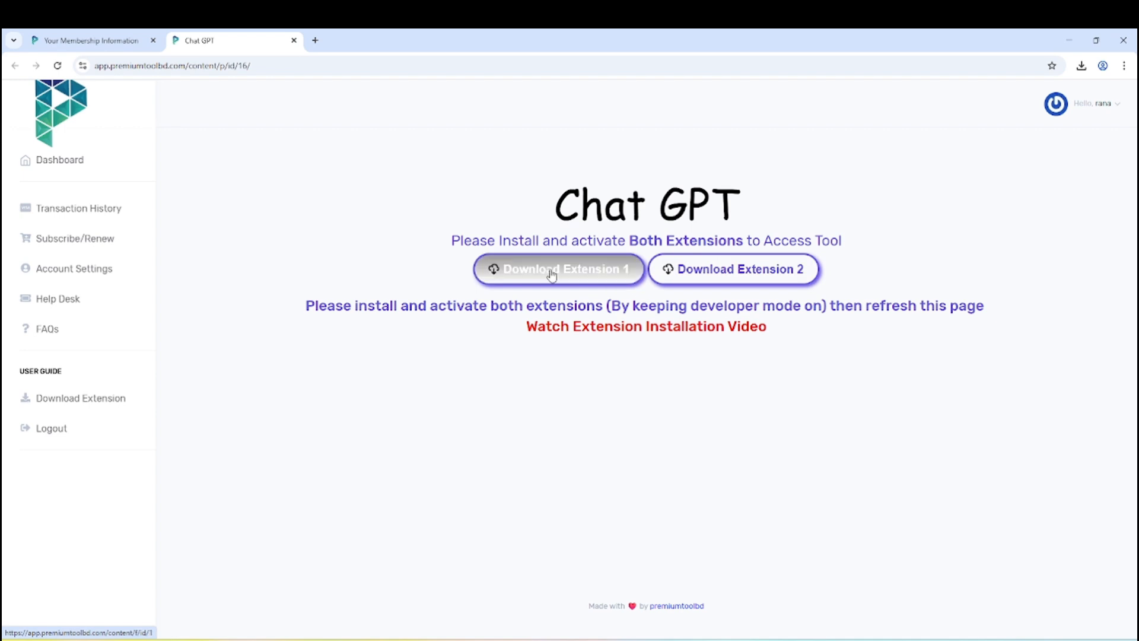
{"action": "left_click", "coordinate": [763, 278]}
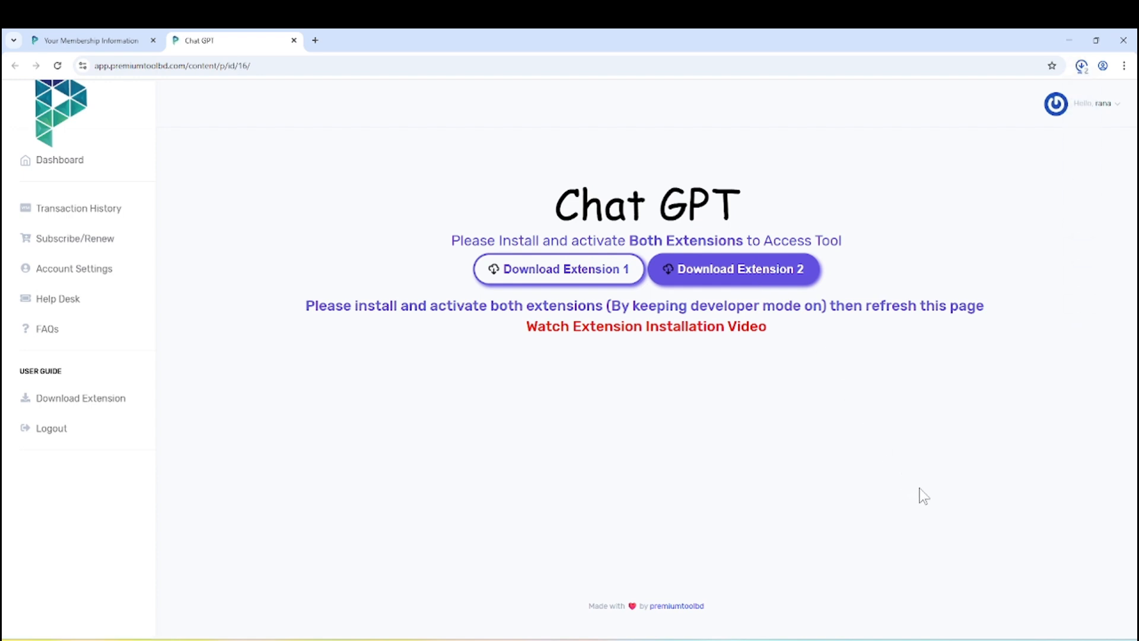
{"action": "left_click", "coordinate": [1081, 65]}
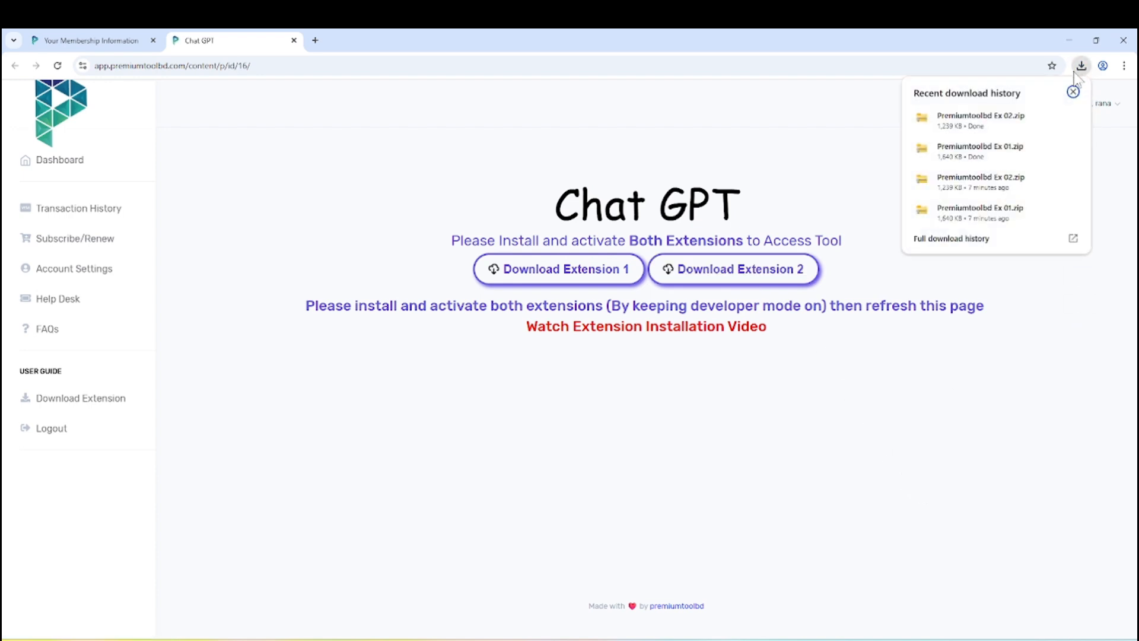
{"action": "left_click", "coordinate": [1050, 117]}
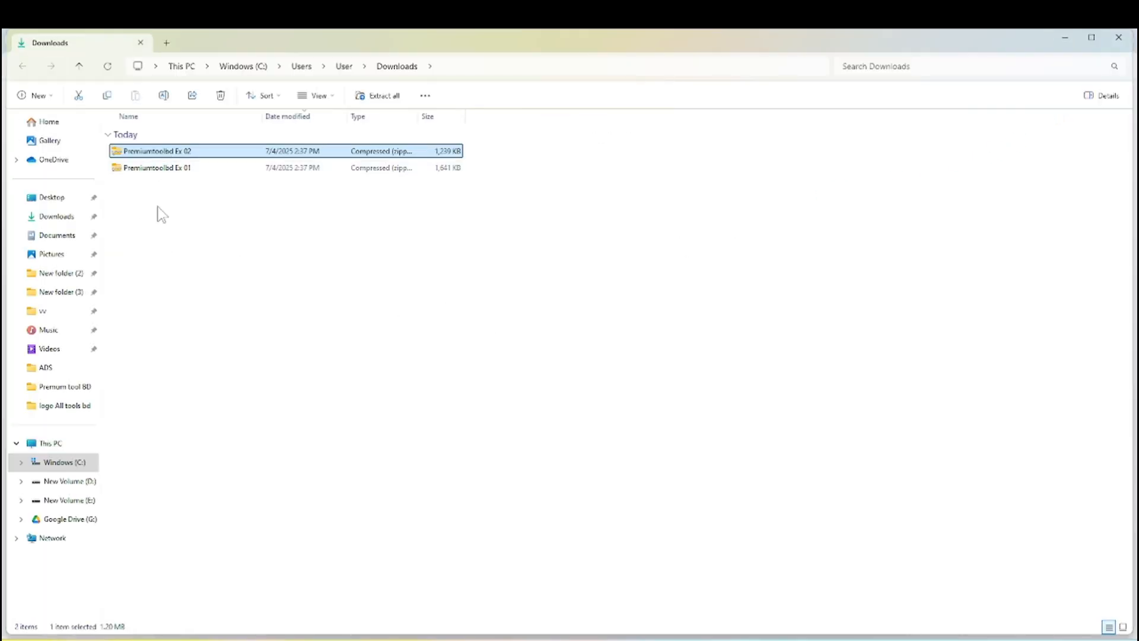
Extract the Premiumtoolbd Ex 01 zip with Extract All and close its folder window.
{"action": "left_click", "coordinate": [187, 249]}
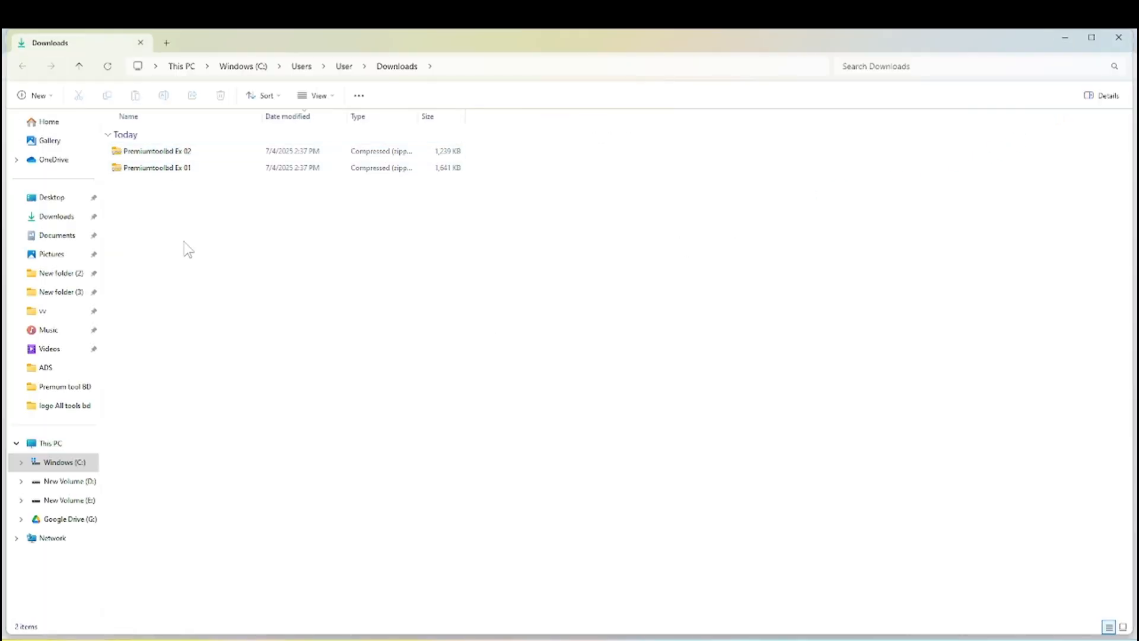
{"action": "left_click", "coordinate": [153, 168]}
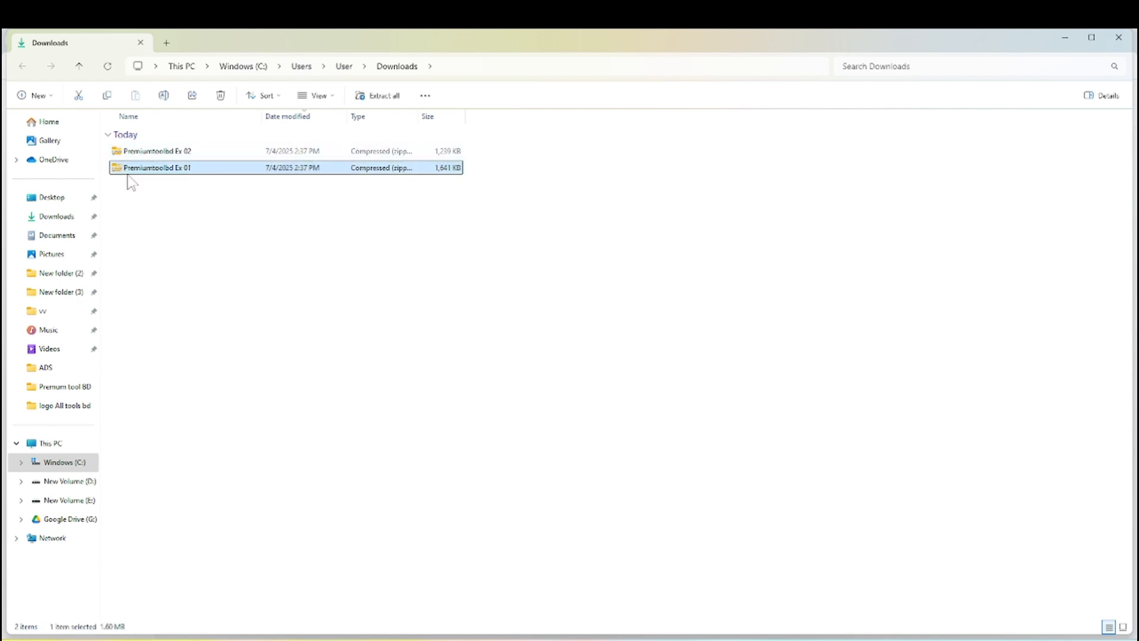
{"action": "right_click", "coordinate": [134, 173]}
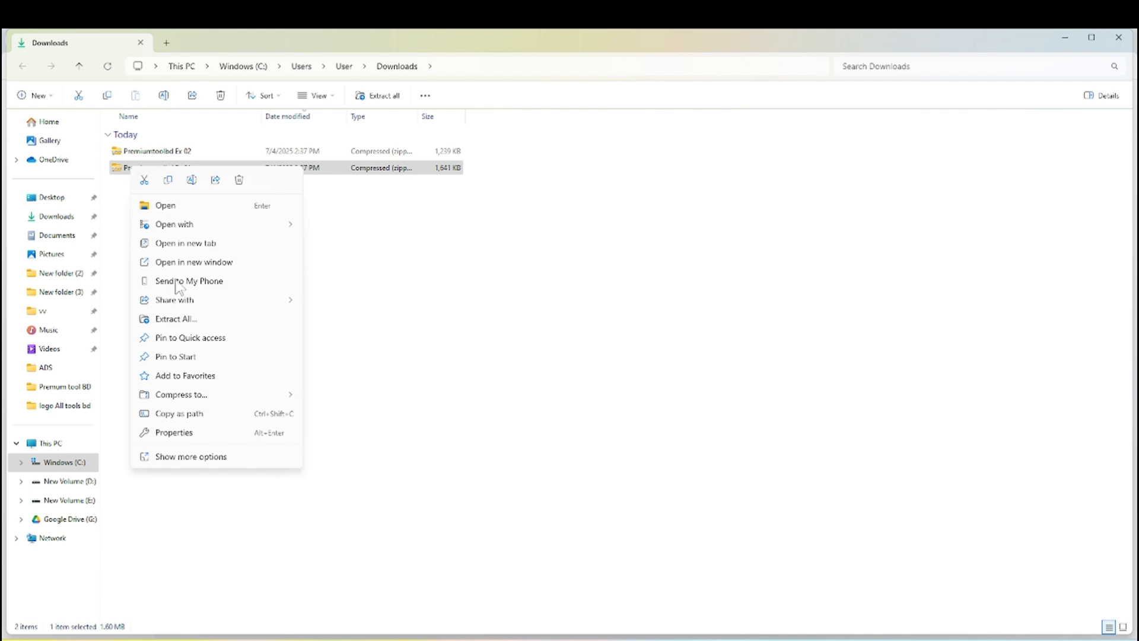
{"action": "left_click", "coordinate": [191, 318]}
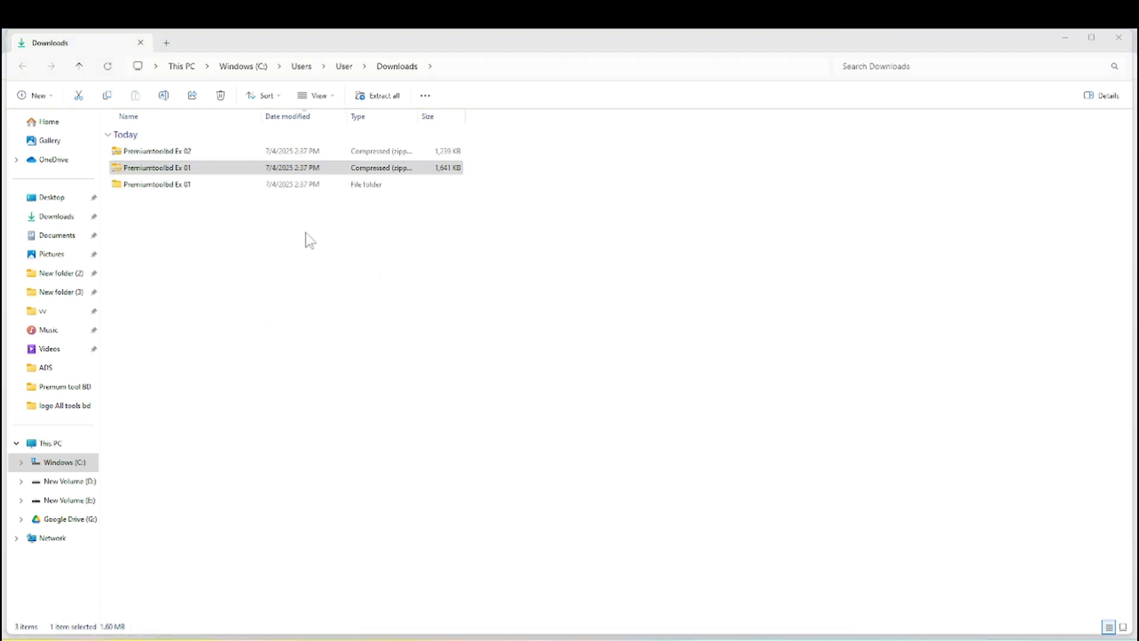
{"action": "left_click", "coordinate": [1119, 36]}
Extract the Premiumtoolbd Ex 02 zip the same way, then close File Explorer.
{"action": "left_click", "coordinate": [166, 152]}
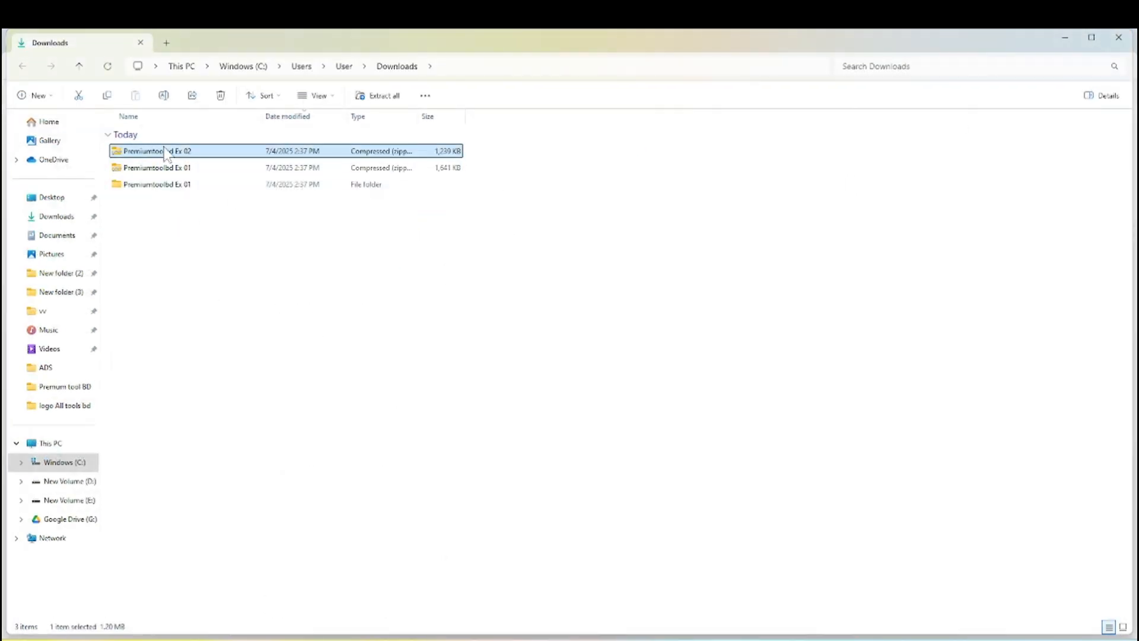
{"action": "right_click", "coordinate": [166, 153]}
{"action": "left_click", "coordinate": [212, 299]}
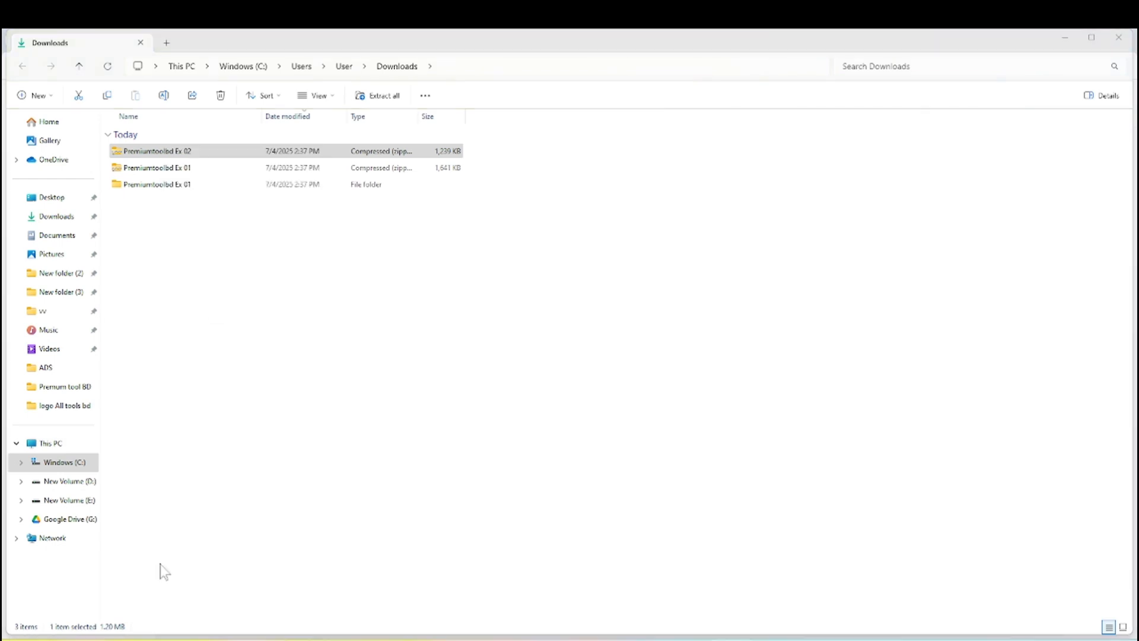
{"action": "left_click", "coordinate": [1121, 42]}
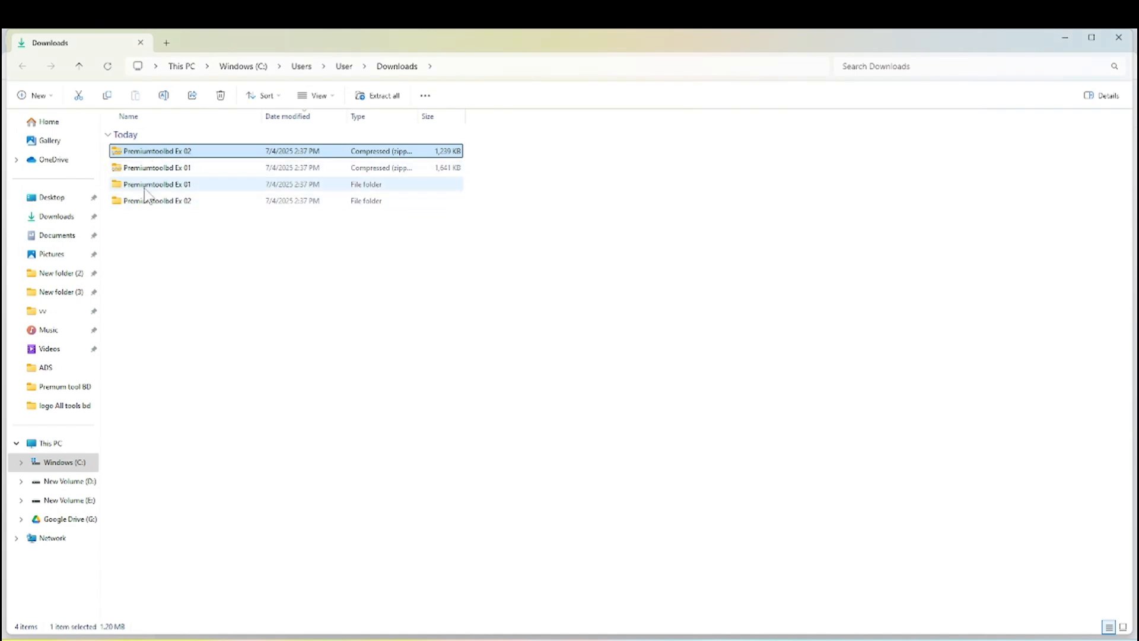
{"action": "left_click", "coordinate": [175, 277]}
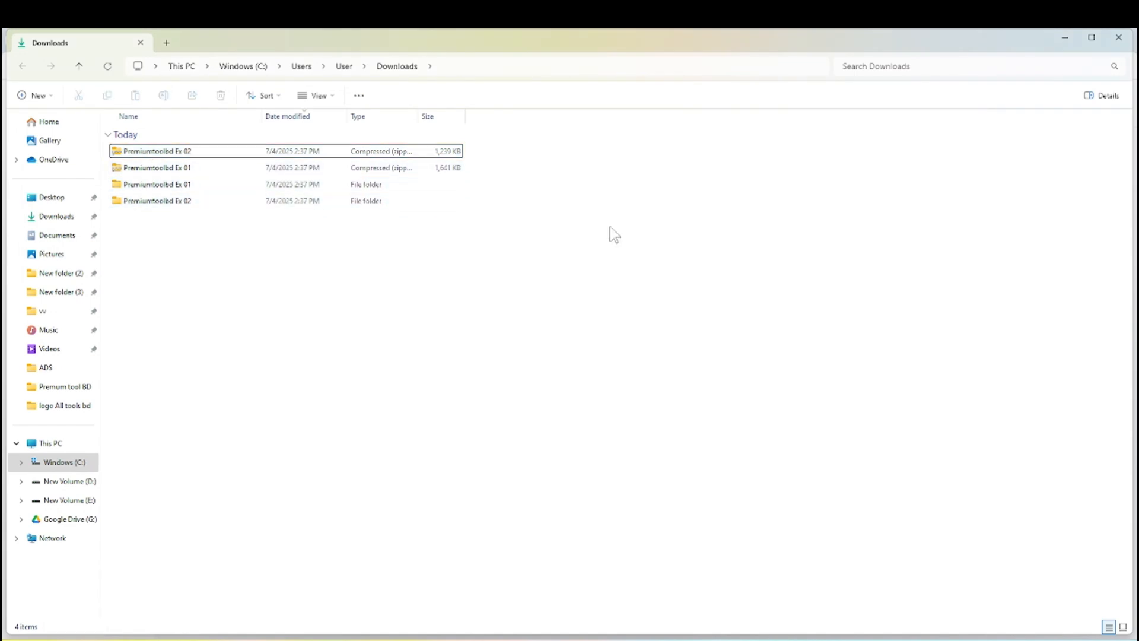
{"action": "left_click", "coordinate": [1118, 38]}
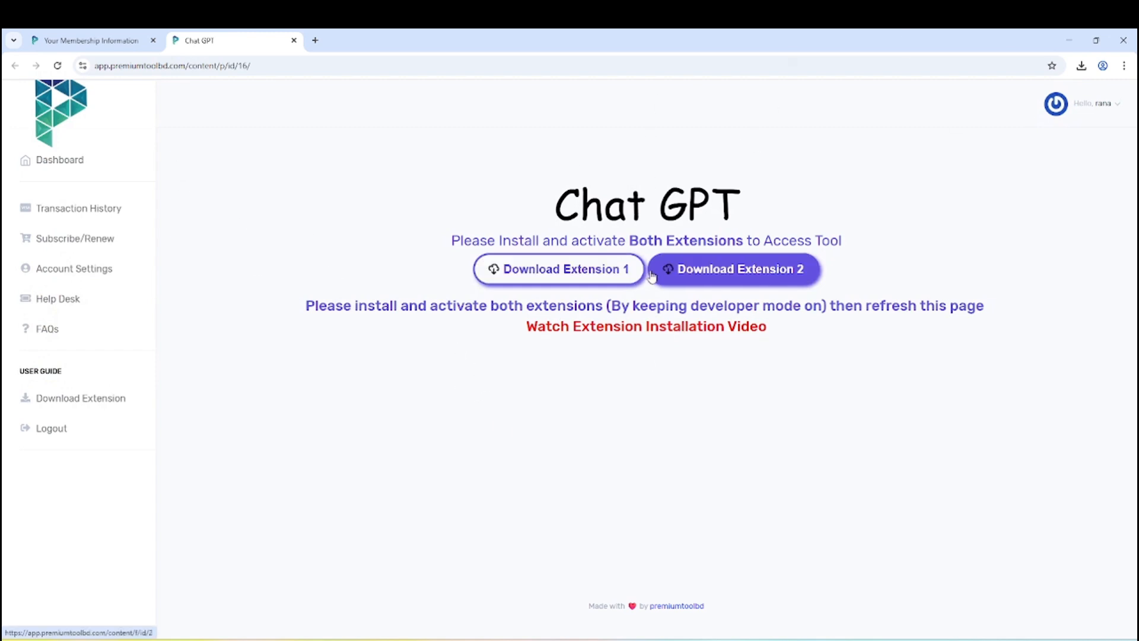
Open Chrome's Extensions page with developer mode switched on.
{"action": "left_click", "coordinate": [1124, 67]}
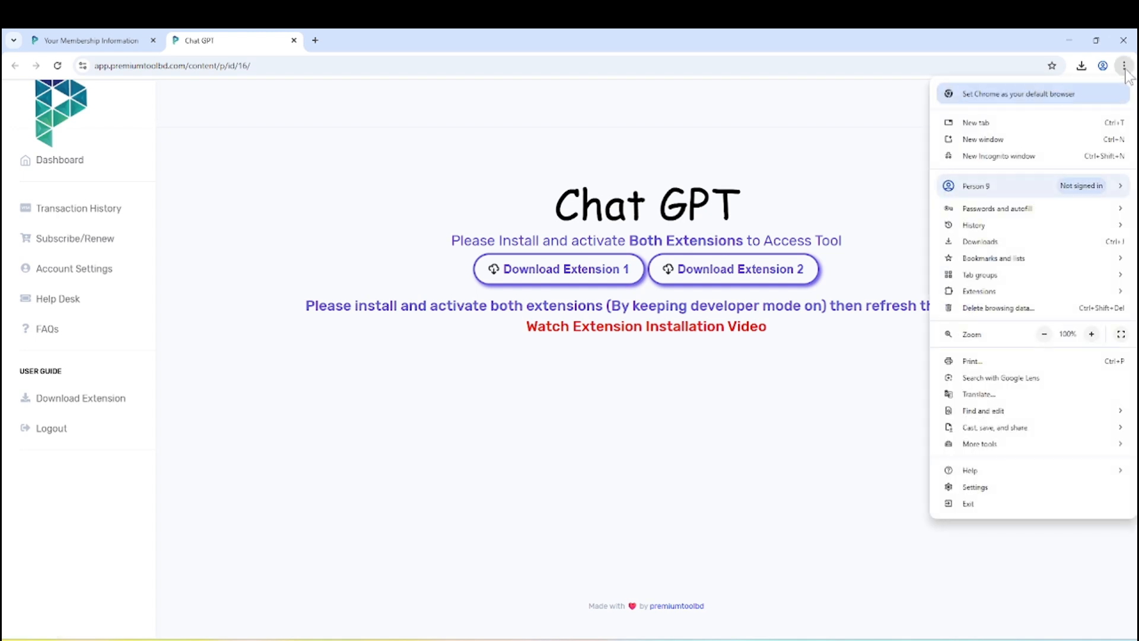
{"action": "mouse_move", "coordinate": [953, 294]}
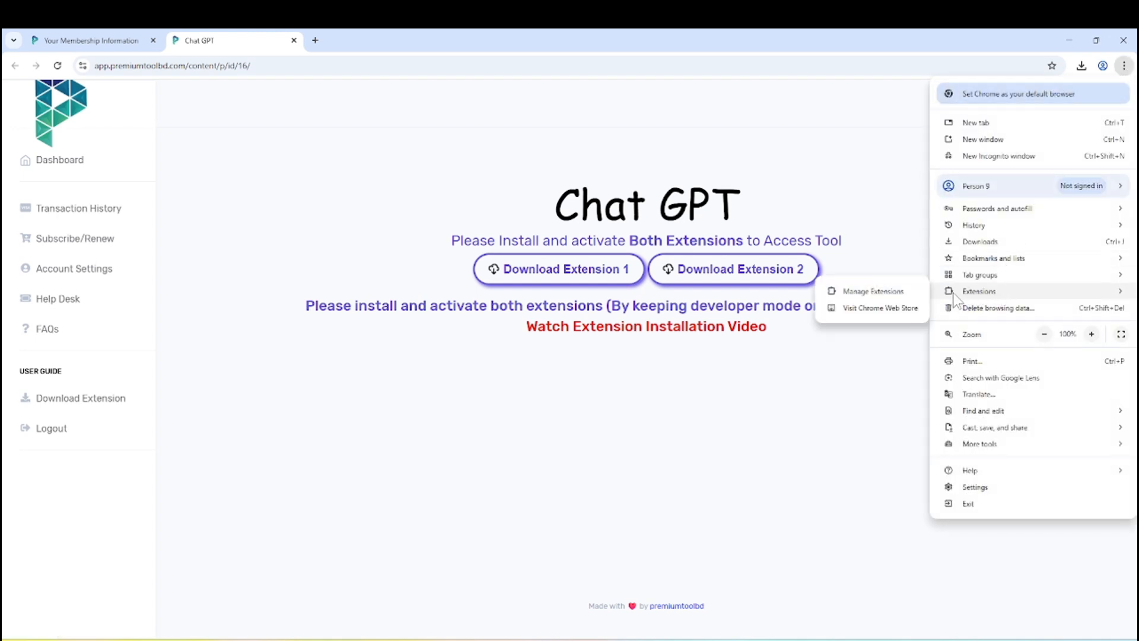
{"action": "left_click", "coordinate": [873, 291]}
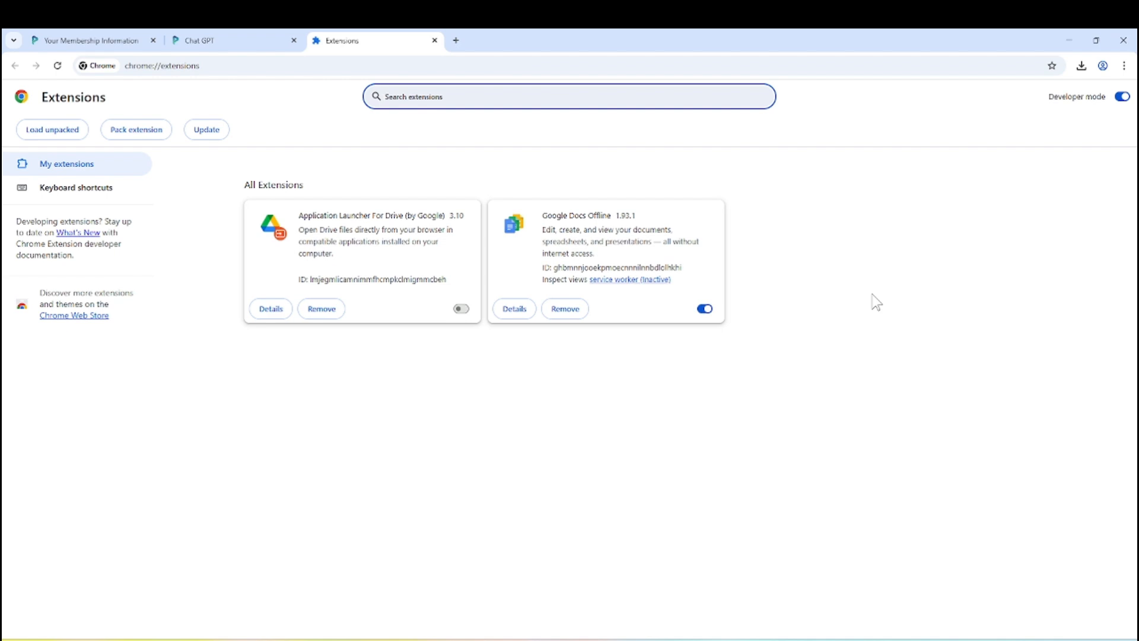
{"action": "left_click", "coordinate": [1120, 97]}
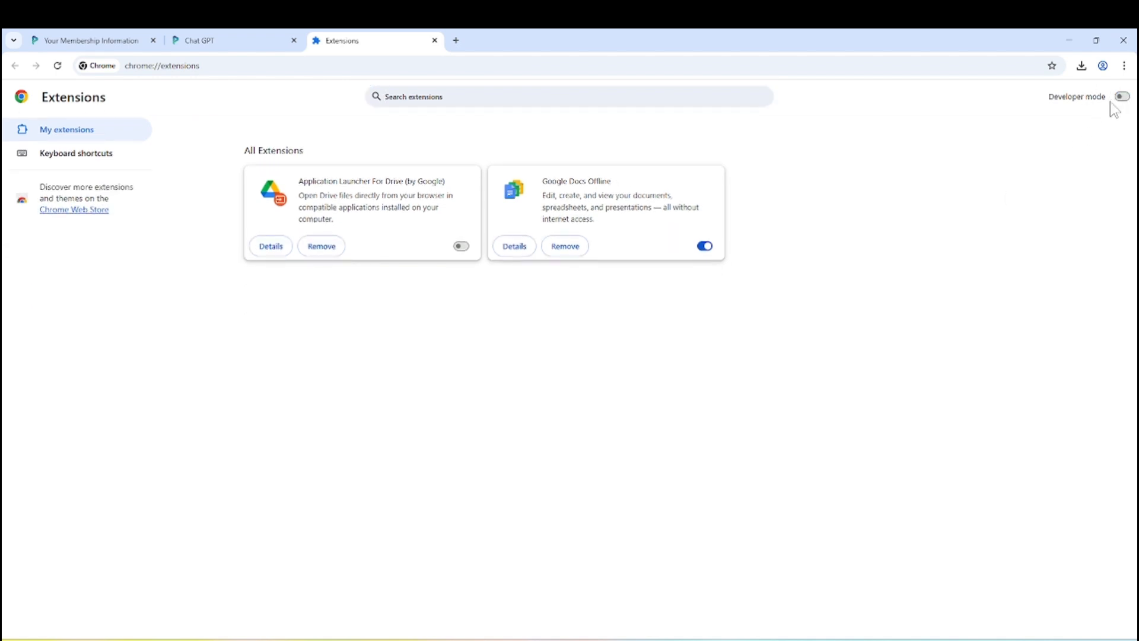
{"action": "left_click", "coordinate": [1121, 100]}
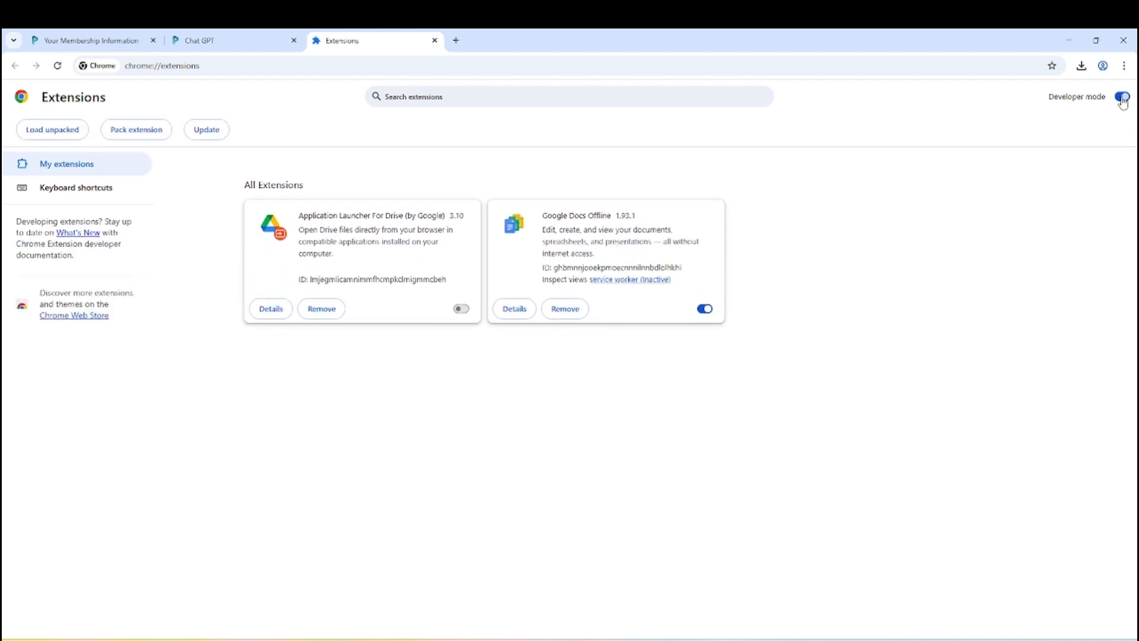
Load the Premiumtoolbd Ex 01 folder from Downloads as an unpacked extension.
{"action": "left_click", "coordinate": [53, 134]}
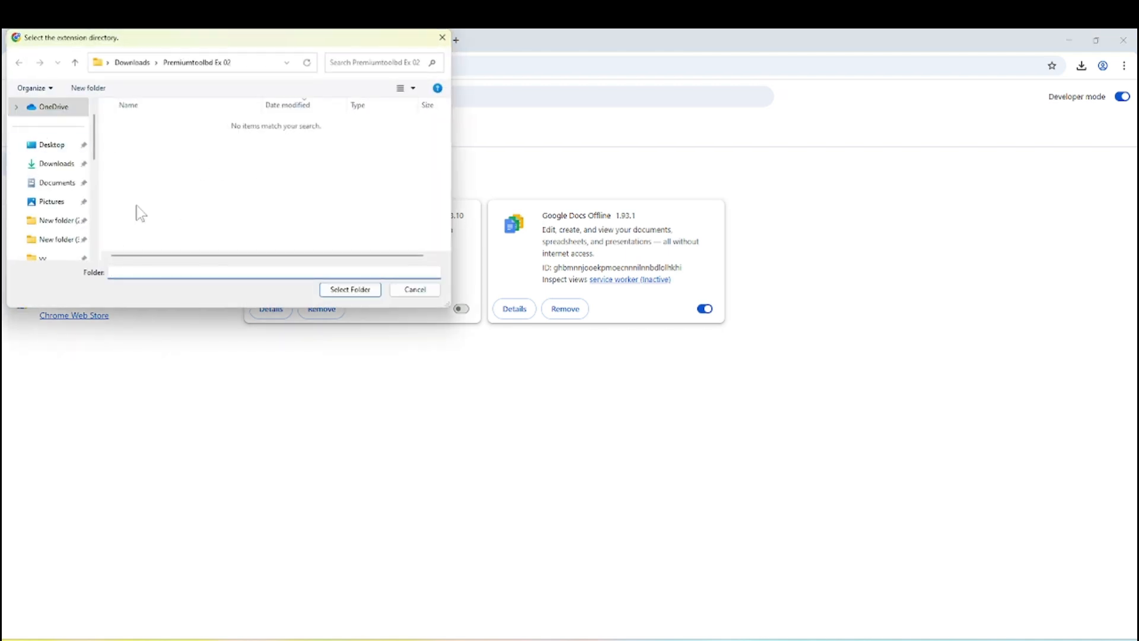
{"action": "left_click", "coordinate": [66, 169]}
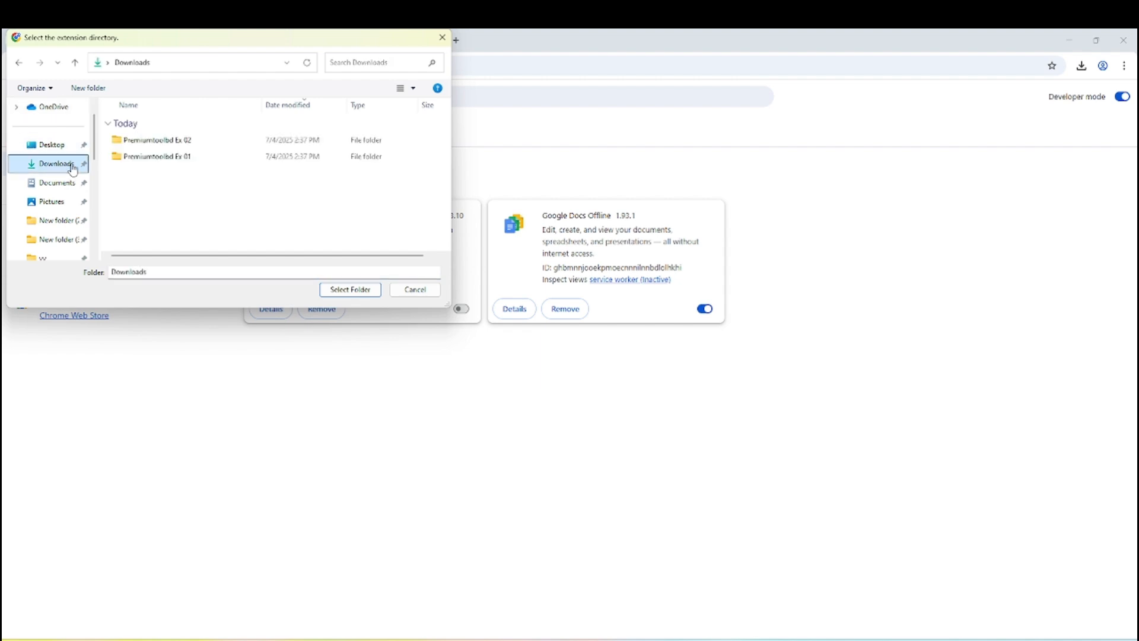
{"action": "left_click", "coordinate": [144, 158]}
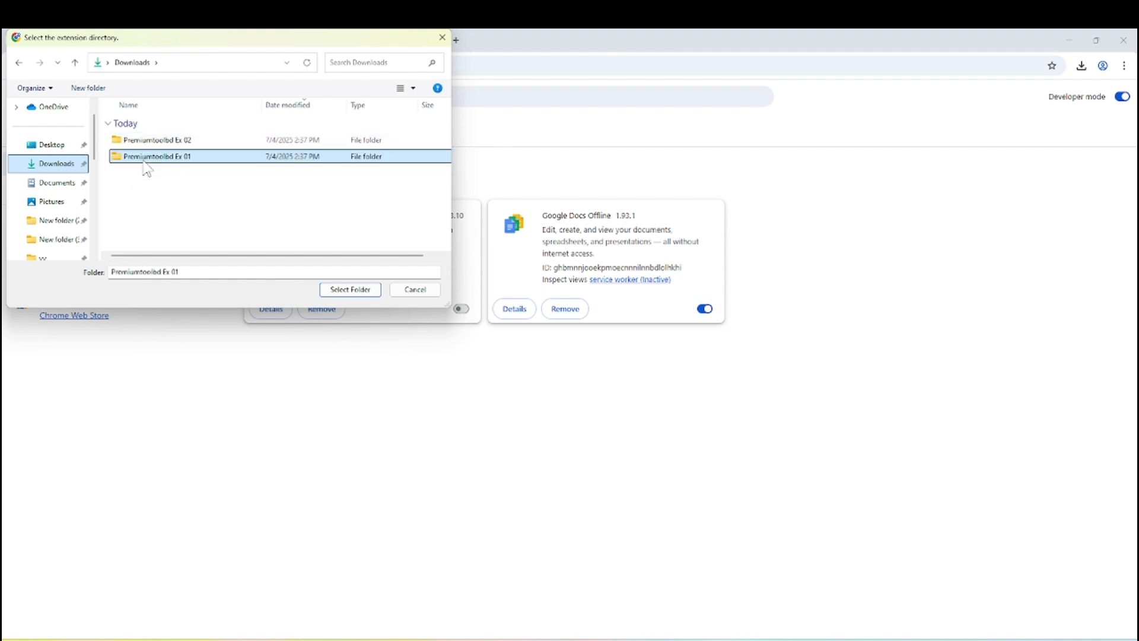
{"action": "left_click", "coordinate": [347, 290]}
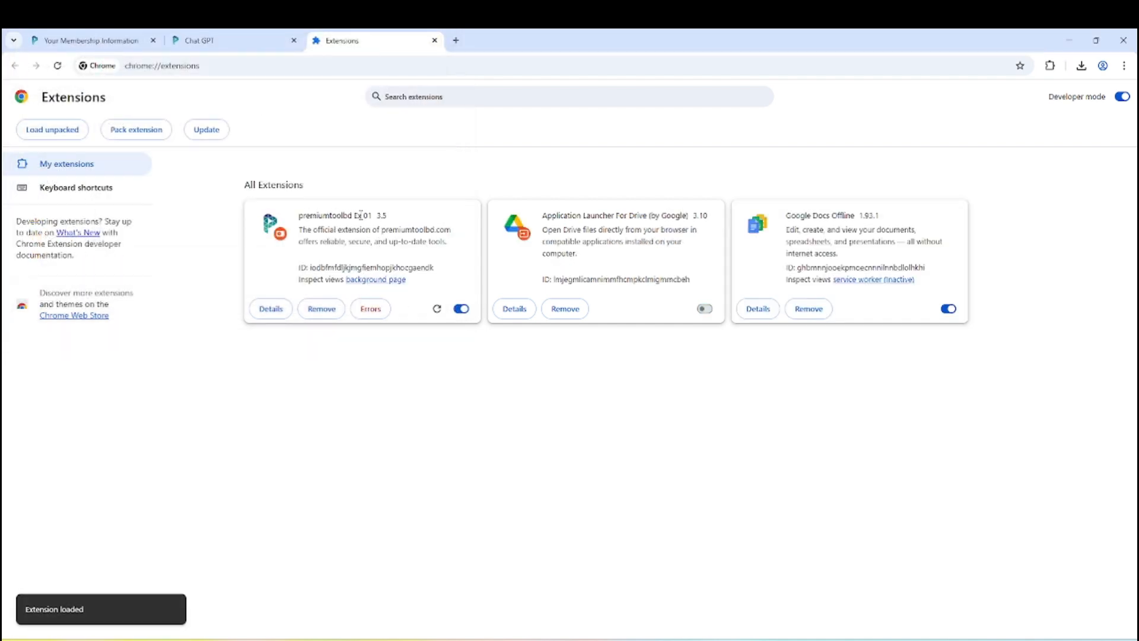
Load the Premiumtoolbd Ex 02 folder from Downloads as an unpacked extension.
{"action": "left_click", "coordinate": [55, 132]}
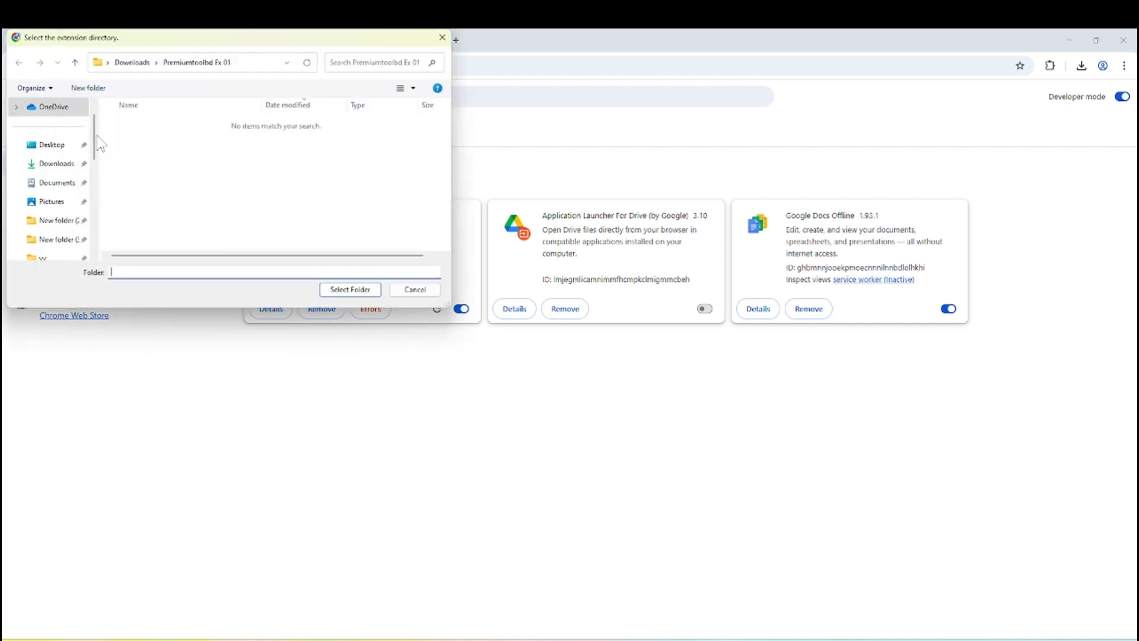
{"action": "left_click", "coordinate": [57, 163]}
{"action": "left_click", "coordinate": [172, 141]}
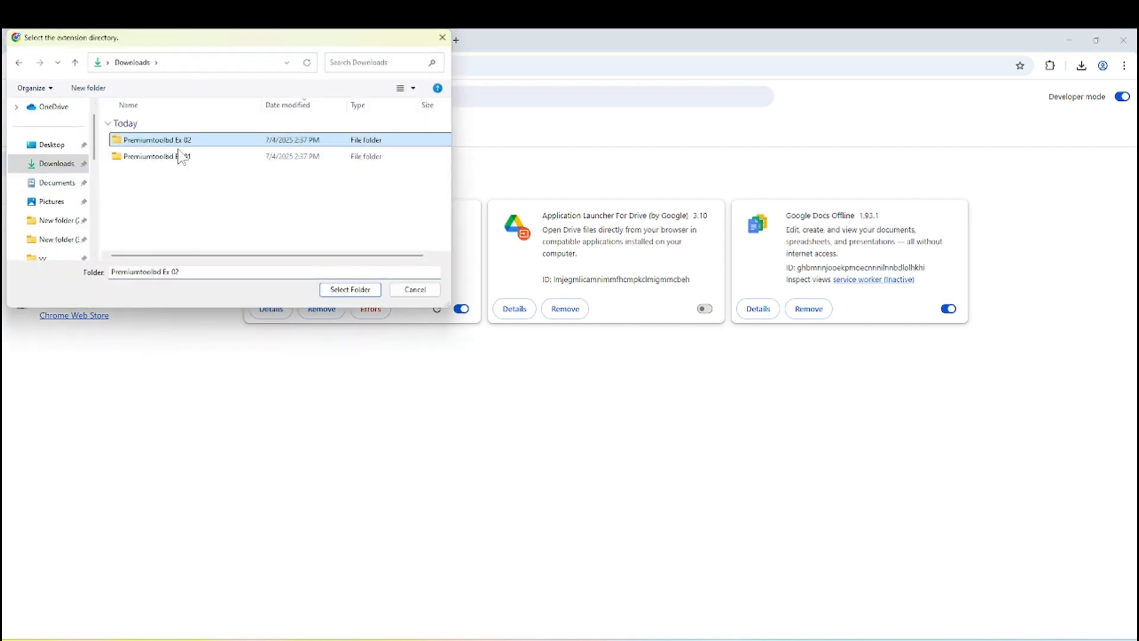
{"action": "left_click", "coordinate": [350, 289]}
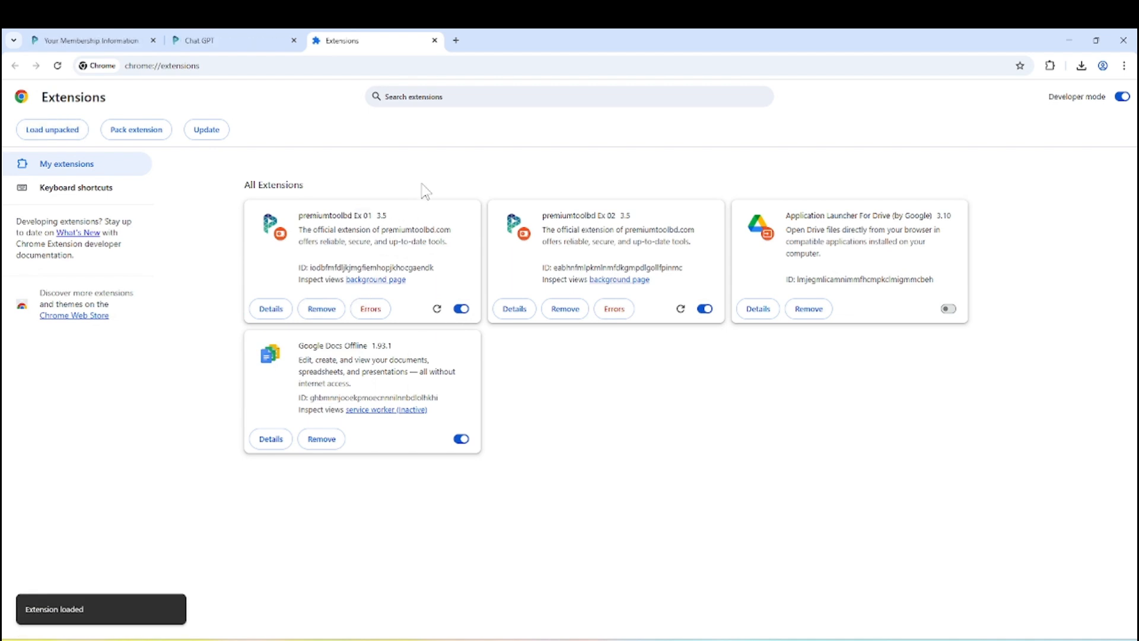
{"action": "left_click_drag", "start_coordinate": [597, 216], "coordinate": [614, 216]}
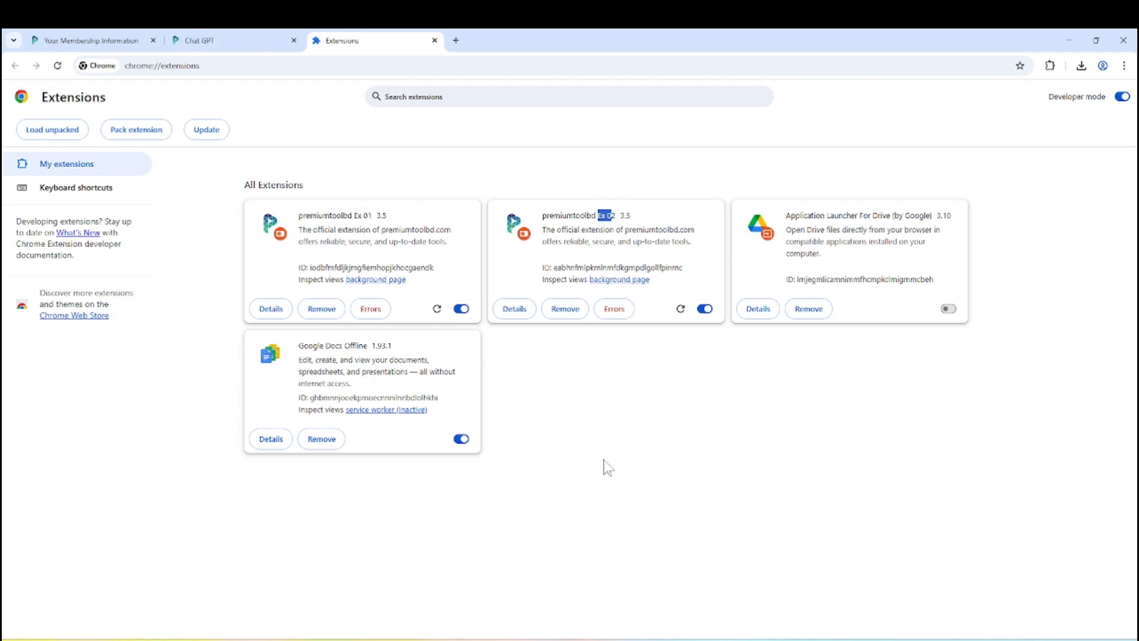
Close the Extensions and old Chat GPT tabs, then launch ChatGPT via the dashboard's Access Tools 1.
{"action": "left_click", "coordinate": [434, 40]}
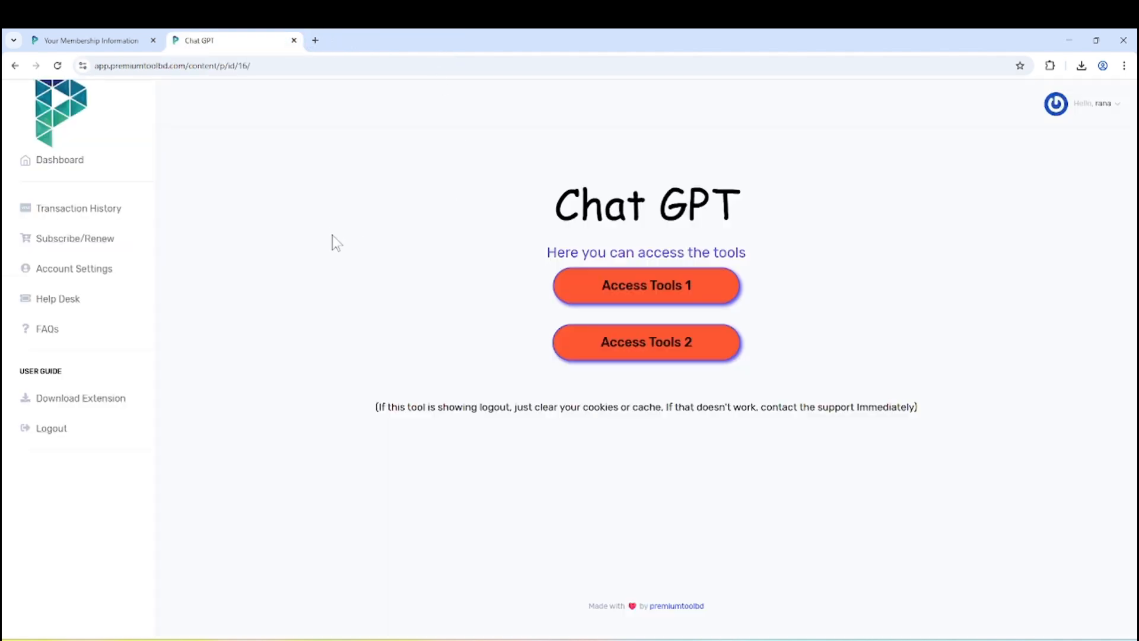
{"action": "left_click", "coordinate": [293, 40]}
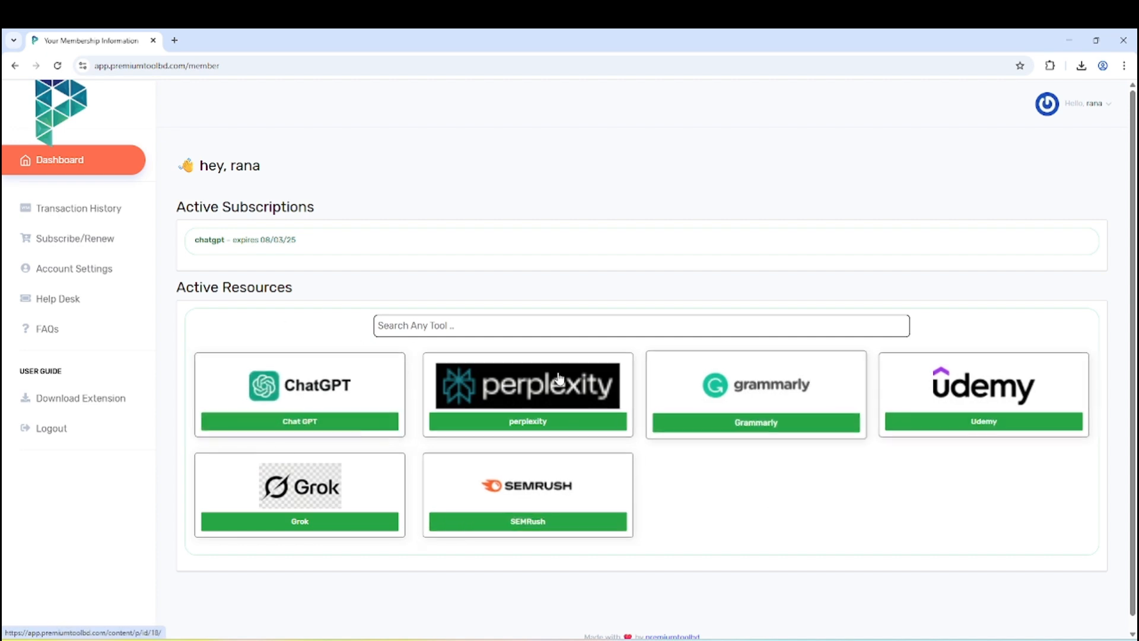
{"action": "left_click", "coordinate": [303, 423]}
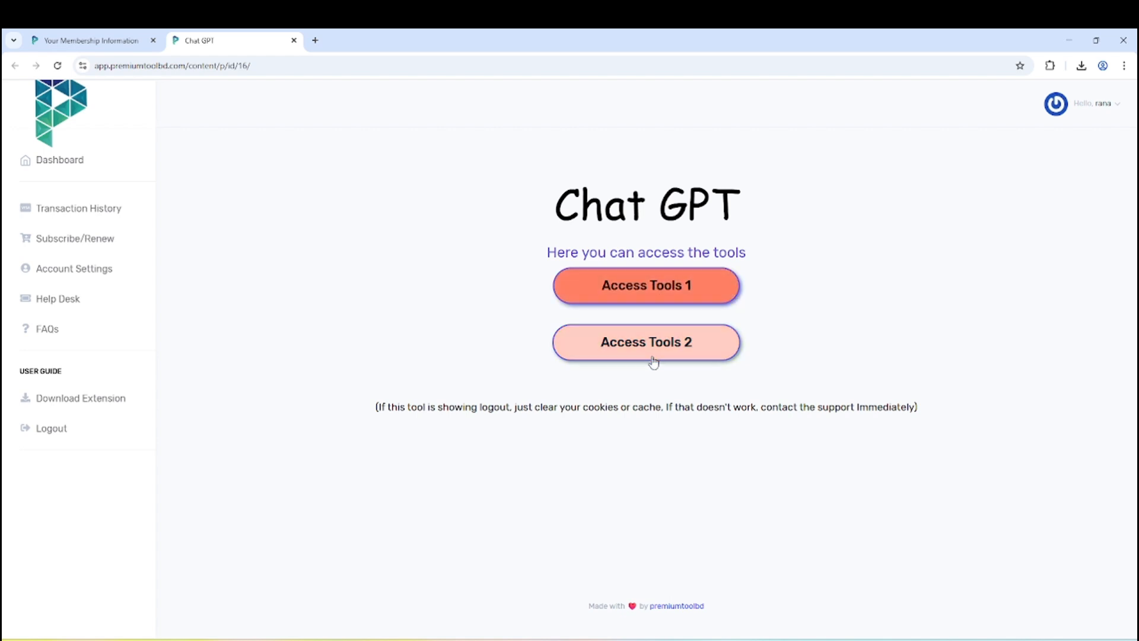
{"action": "left_click", "coordinate": [669, 291]}
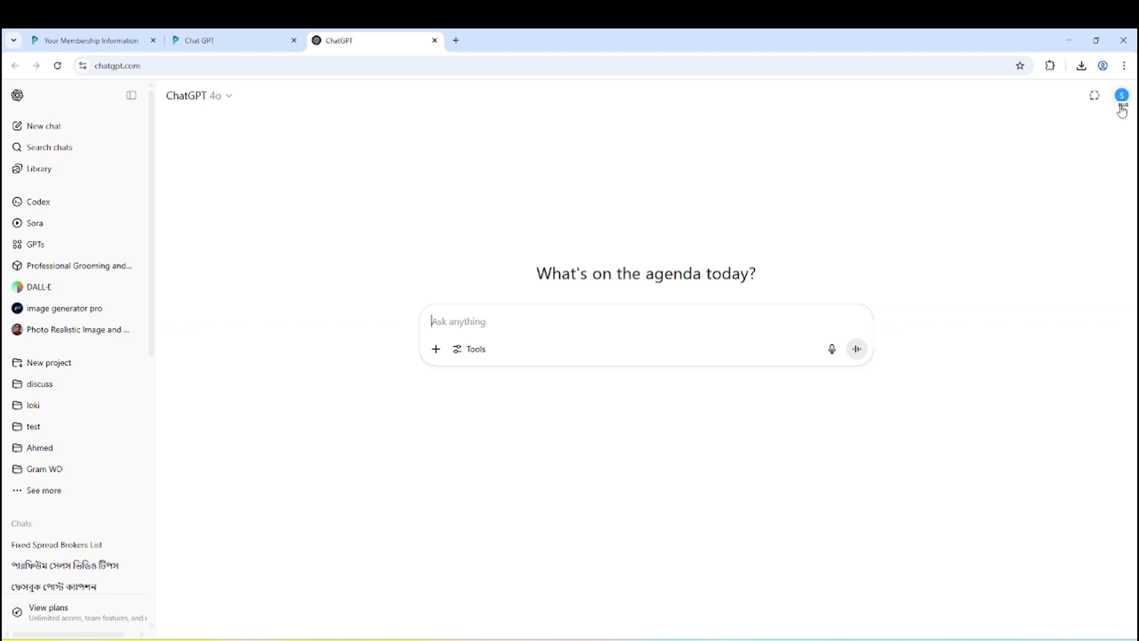
Look over the ChatGPT sidebar, then close the ChatGPT tab.
{"action": "scroll", "coordinate": [69, 478], "scroll_direction": "down", "scroll_amount": 4}
{"action": "scroll", "coordinate": [69, 483], "scroll_direction": "up", "scroll_amount": 4}
{"action": "left_click", "coordinate": [434, 39]}
Launch Perplexity Pro from the dashboard's perplexity tool card via Access Tools.
{"action": "left_click", "coordinate": [89, 40]}
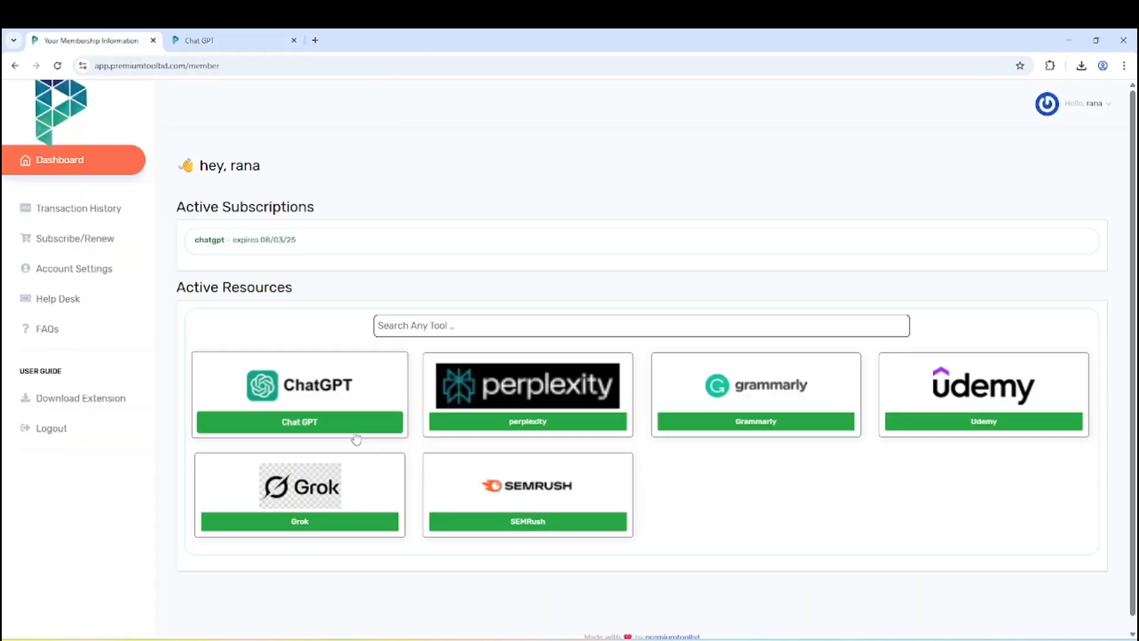
{"action": "left_click", "coordinate": [515, 423]}
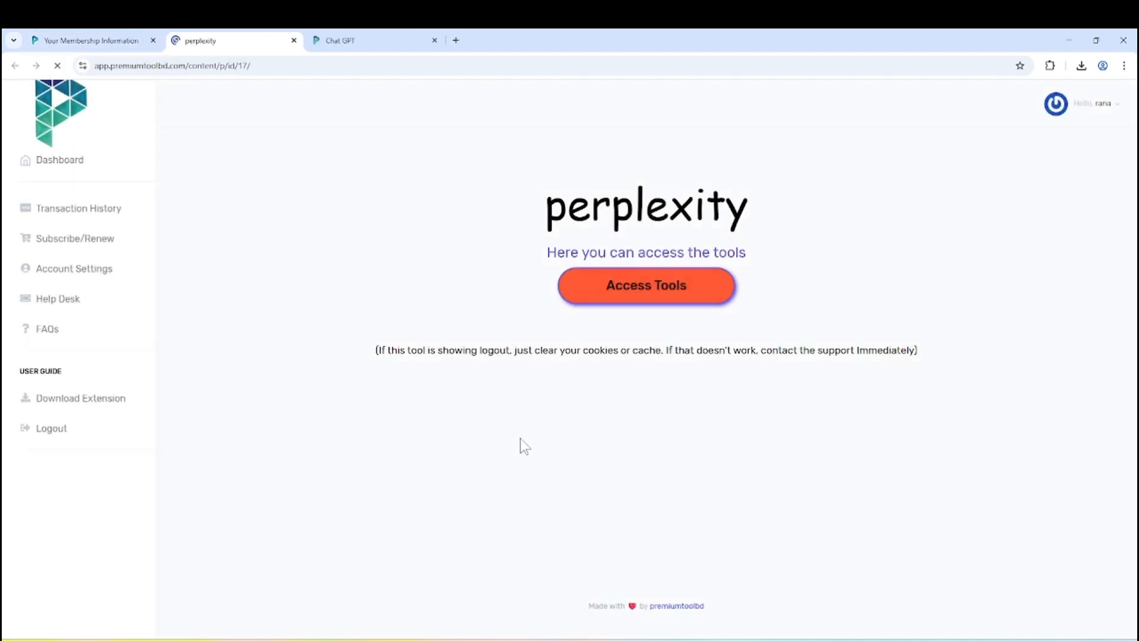
{"action": "left_click", "coordinate": [610, 285]}
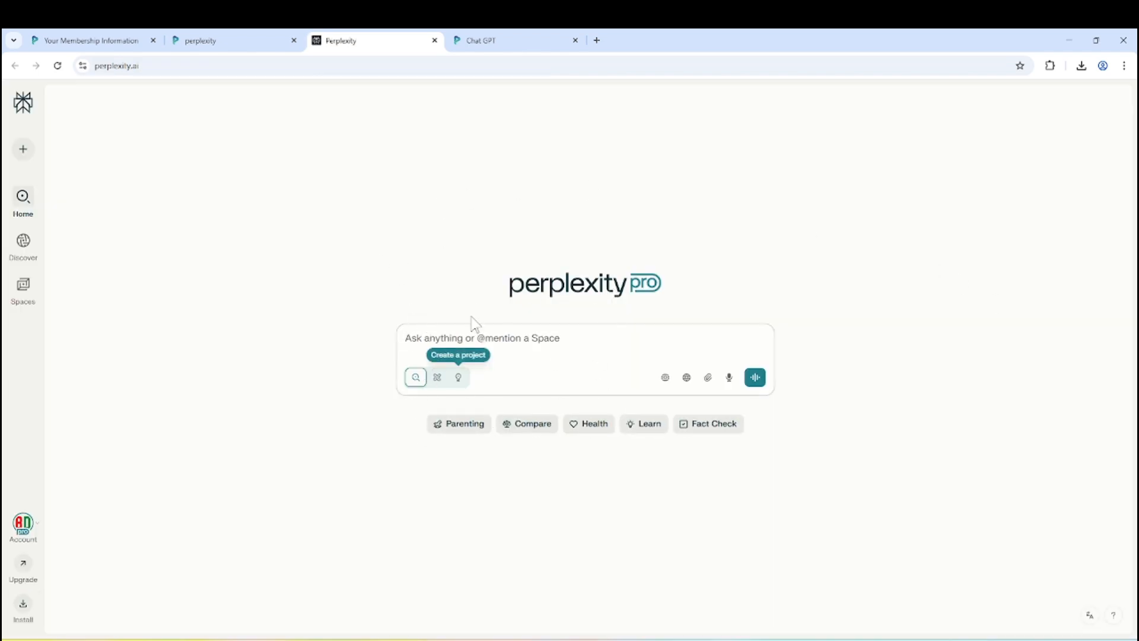
Close the Perplexity Pro and Chat GPT tabs, returning to the member dashboard.
{"action": "left_click", "coordinate": [435, 40]}
{"action": "left_click", "coordinate": [434, 40]}
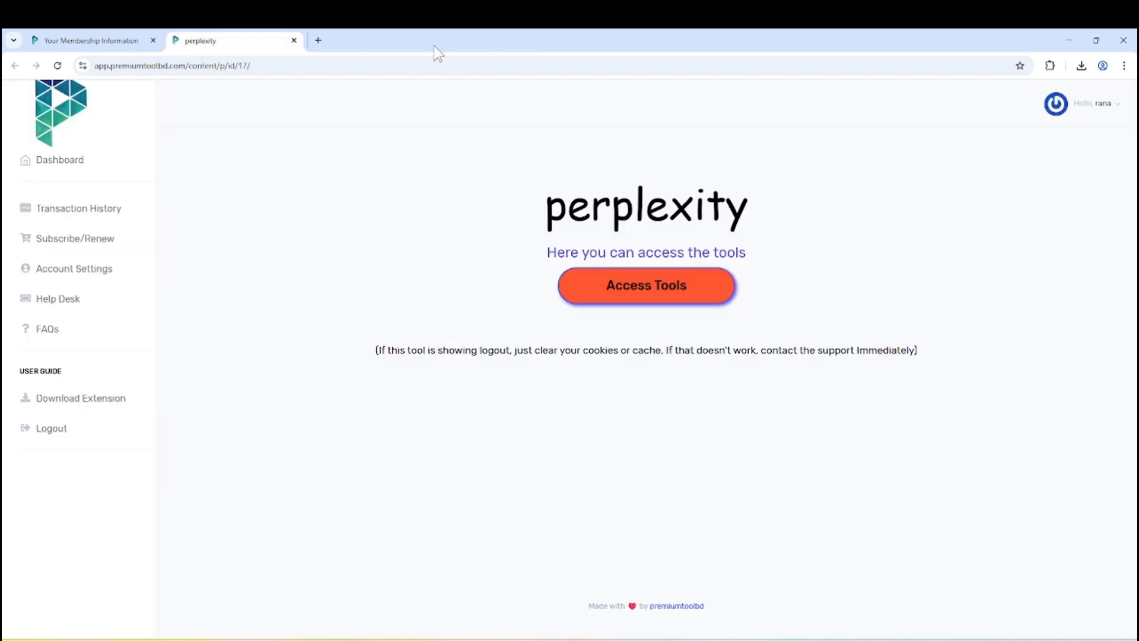
{"action": "left_click", "coordinate": [122, 45]}
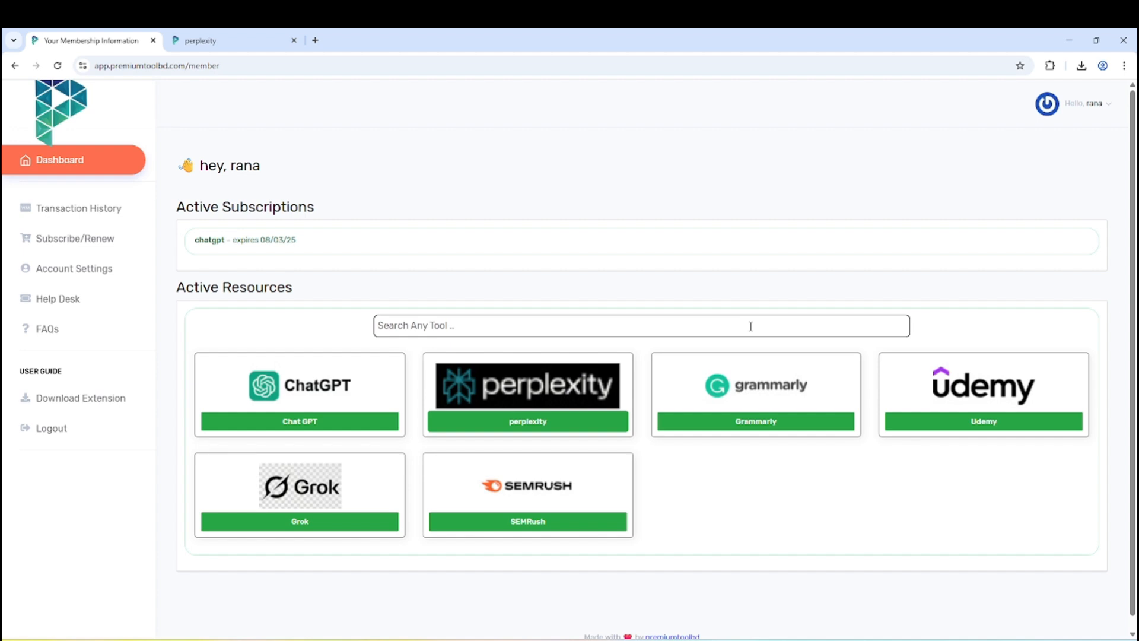
Log out from the Hello menu and log back in with the saved username and password.
{"action": "left_click", "coordinate": [1089, 102]}
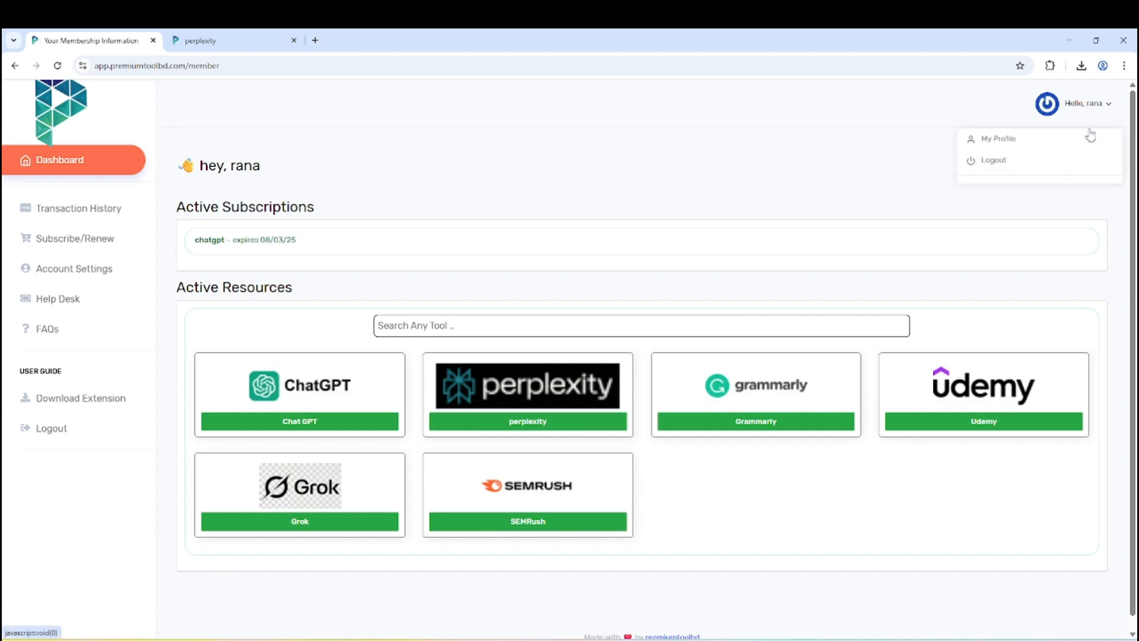
{"action": "left_click", "coordinate": [990, 161]}
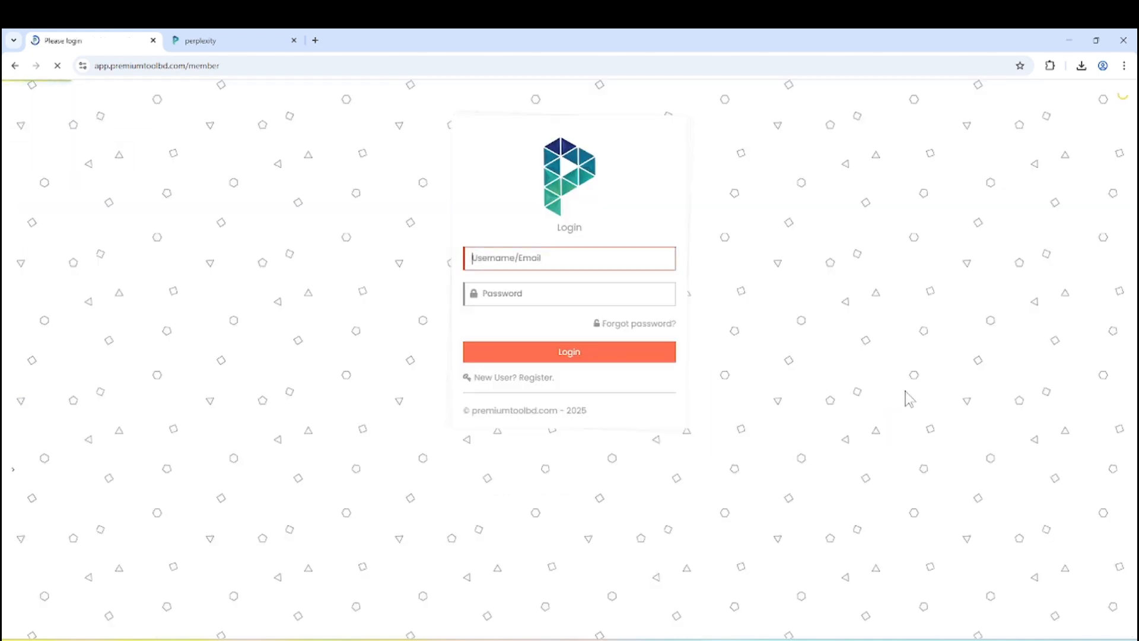
{"action": "left_click", "coordinate": [567, 257]}
{"action": "left_click", "coordinate": [539, 298]}
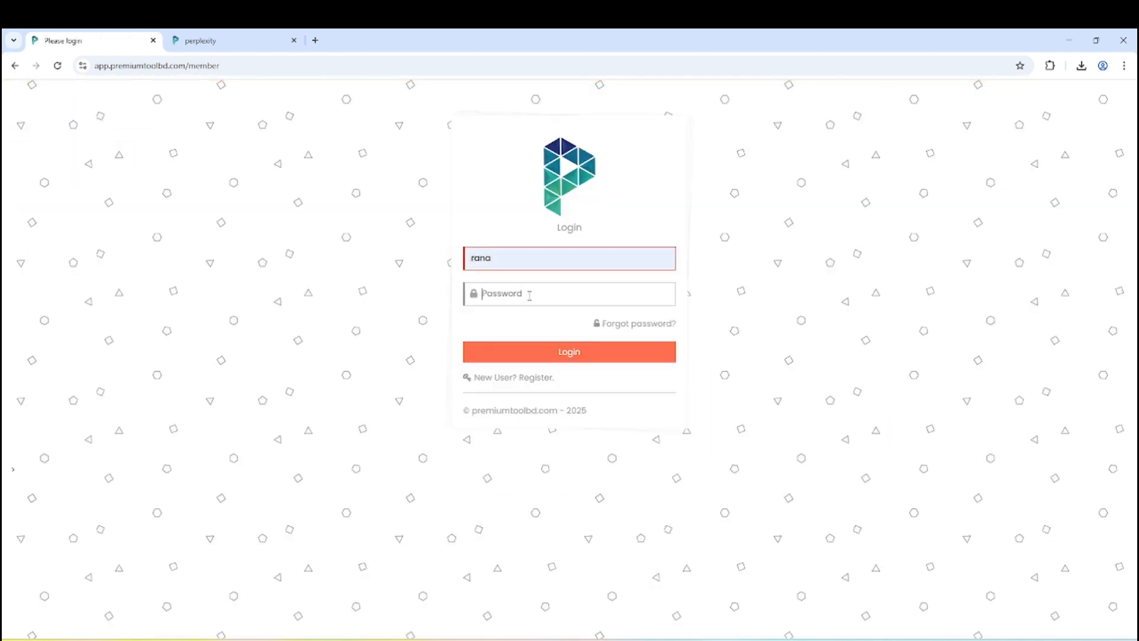
{"action": "left_click", "coordinate": [529, 296]}
{"action": "type", "text": "•"}
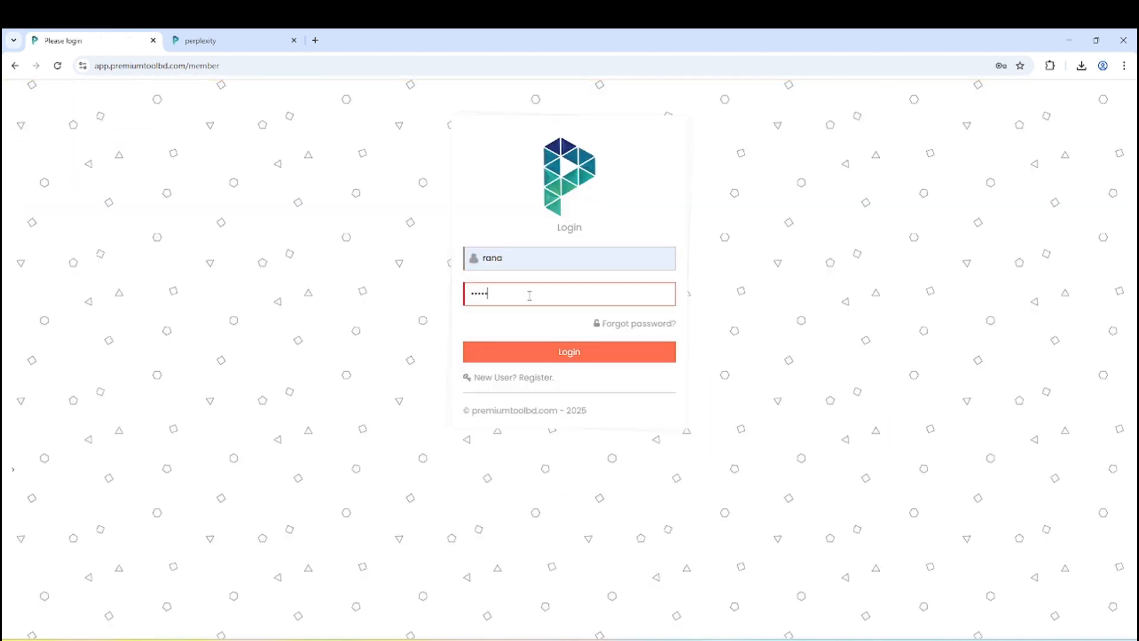
{"action": "left_click", "coordinate": [643, 359]}
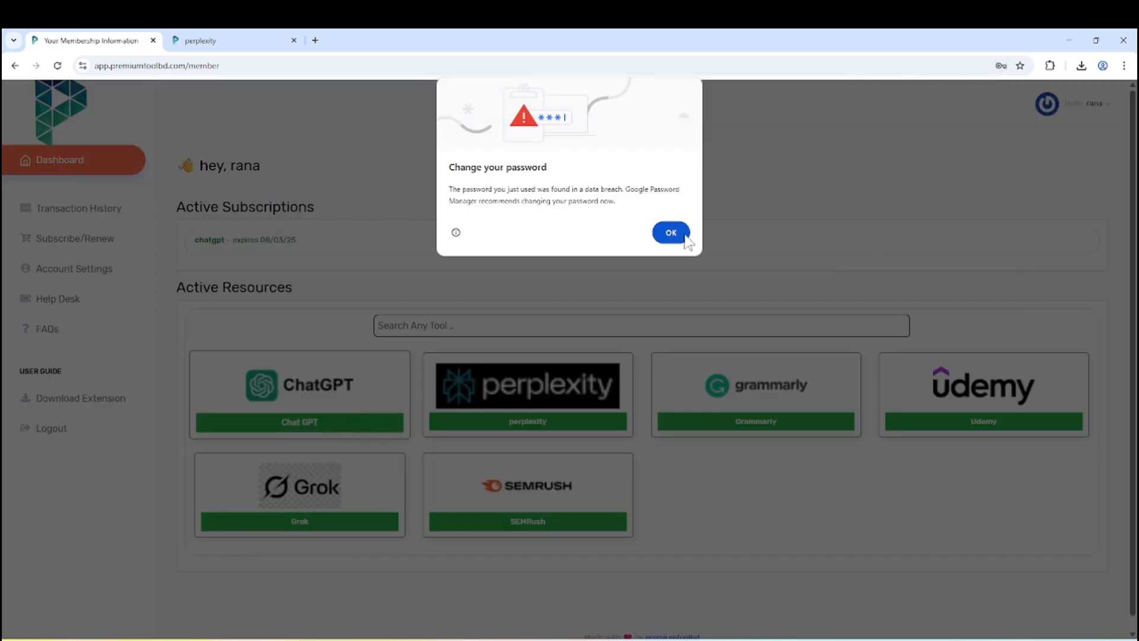
Save the password in Chrome, then launch ChatGPT via the Chat GPT card's Access Tools 1.
{"action": "left_click", "coordinate": [686, 236]}
{"action": "left_click", "coordinate": [956, 243]}
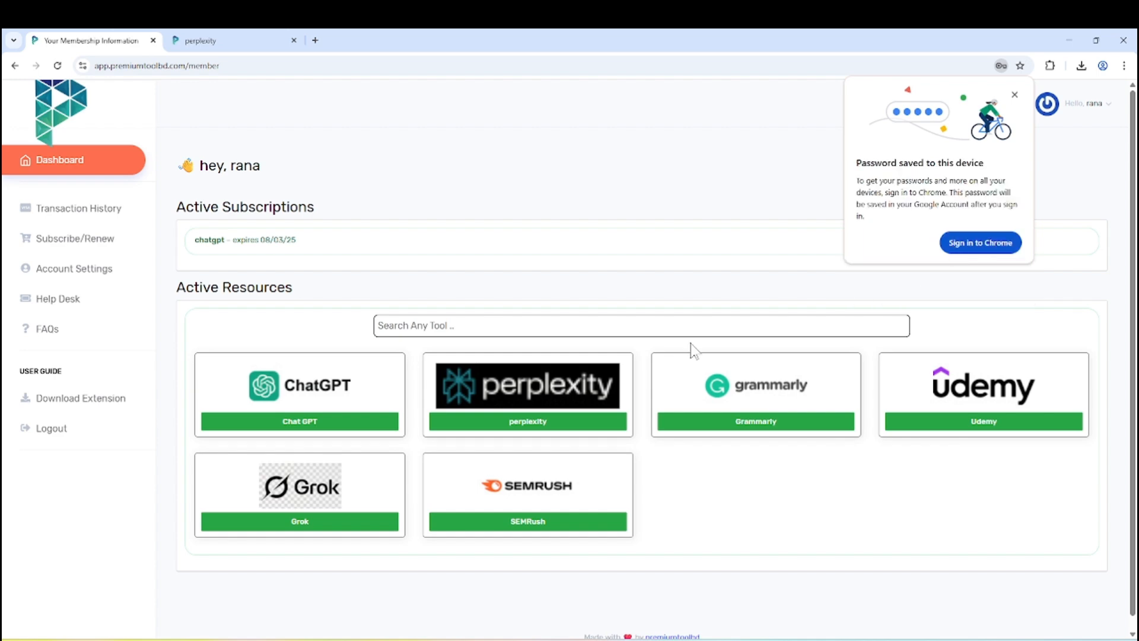
{"action": "left_click", "coordinate": [1014, 95]}
{"action": "left_click", "coordinate": [321, 424]}
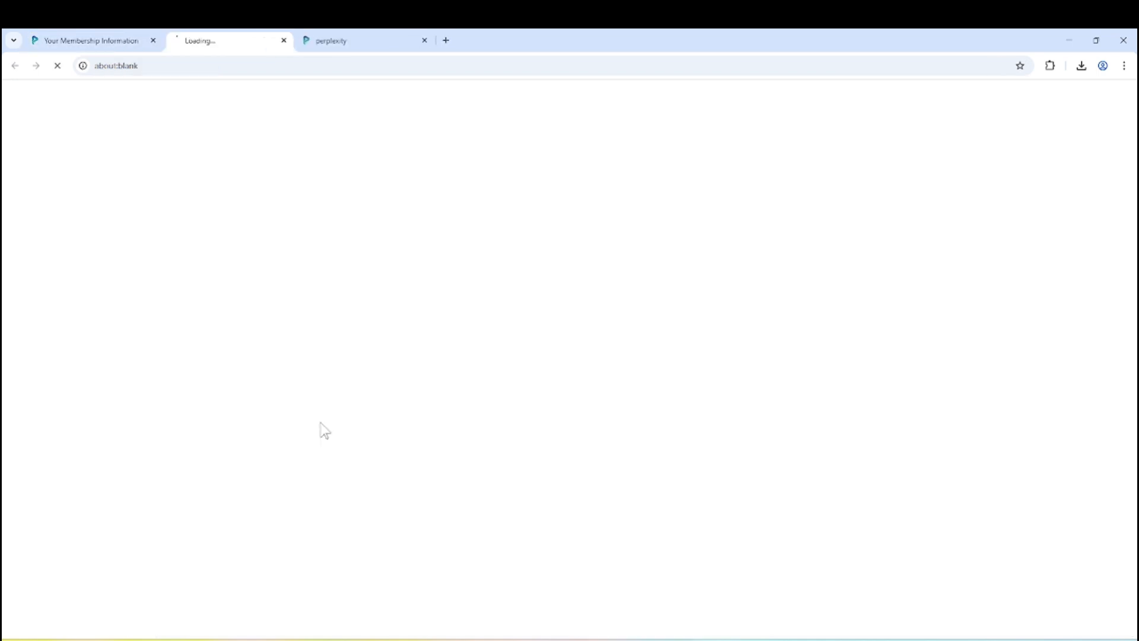
{"action": "left_click", "coordinate": [630, 296]}
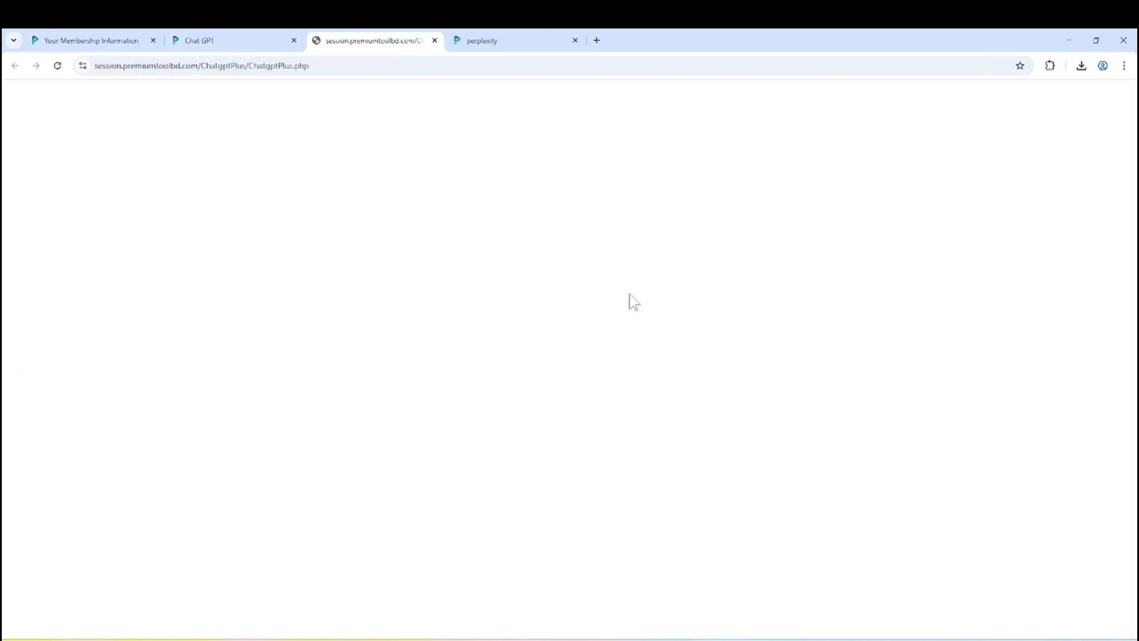